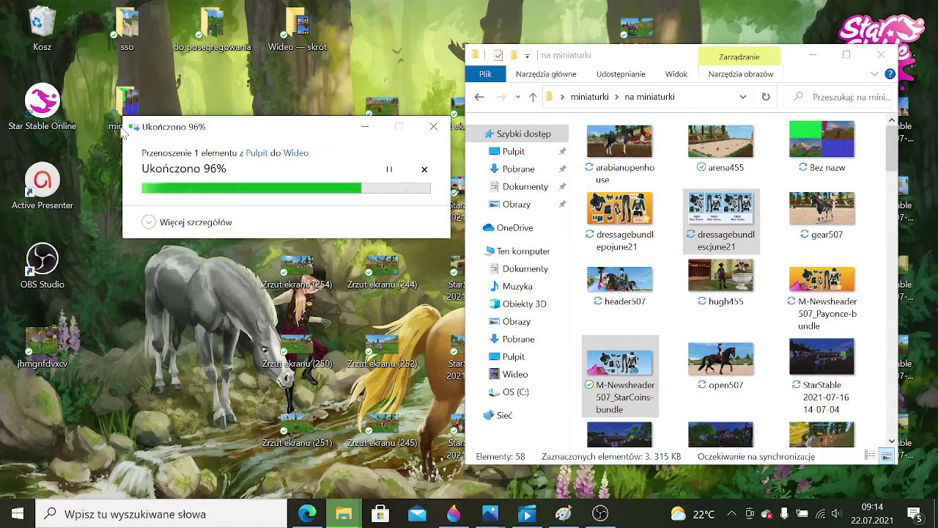
# - Start a new blank Paint 3D project and minimise it to return to the desktop
pyautogui.click(436, 134)
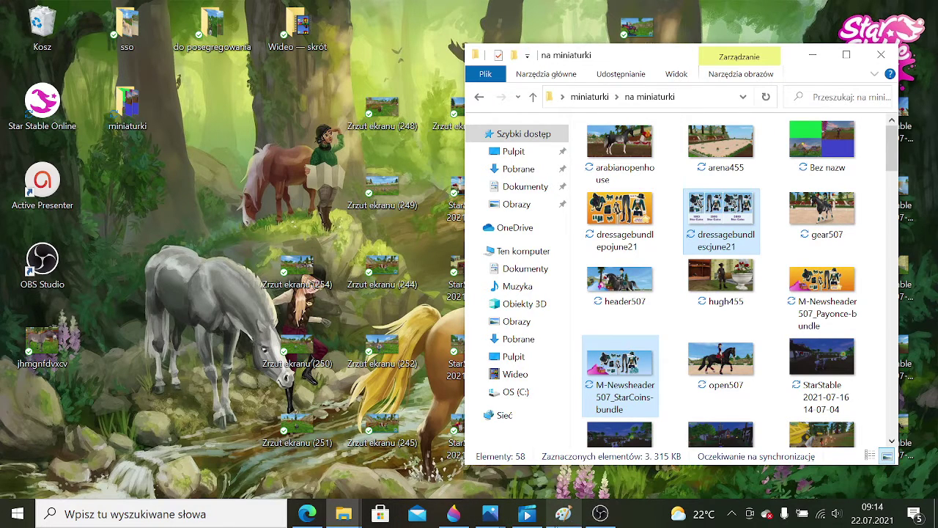
pyautogui.click(454, 513)
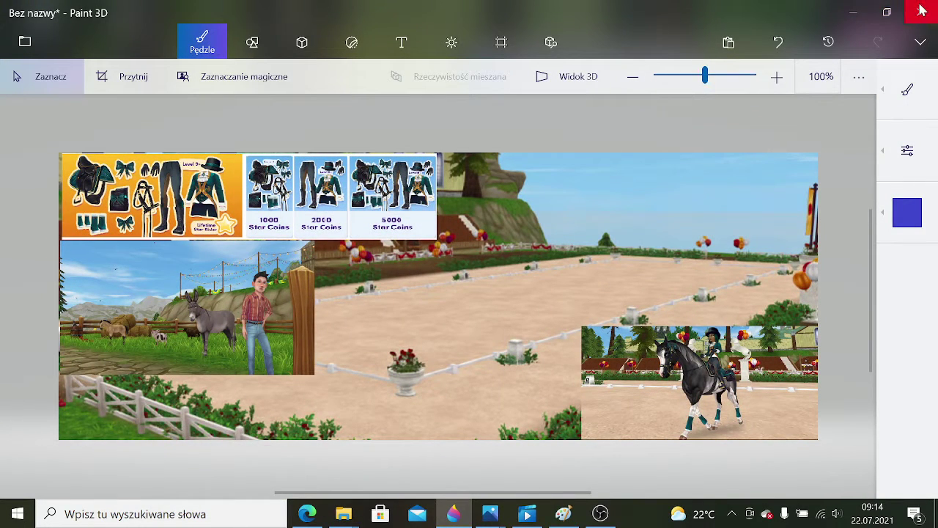
pyautogui.click(855, 13)
pyautogui.click(161, 513)
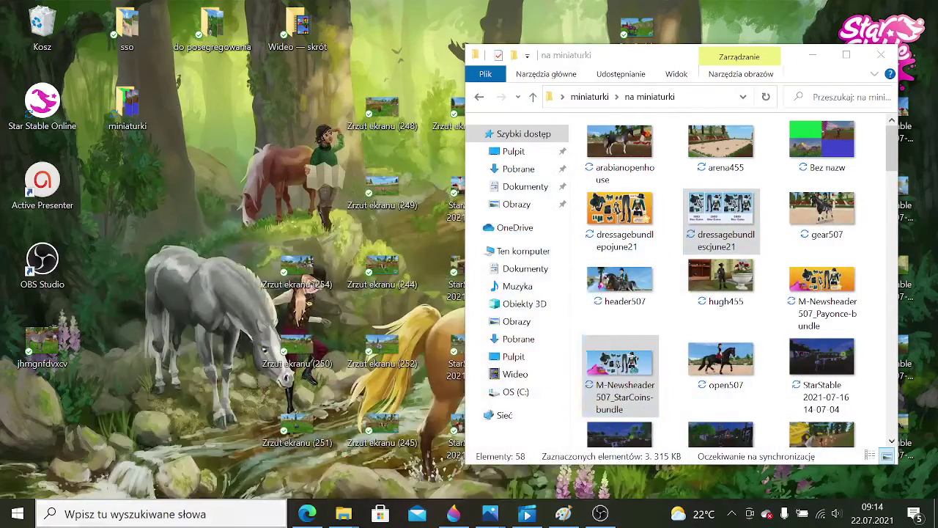
pyautogui.click(174, 249)
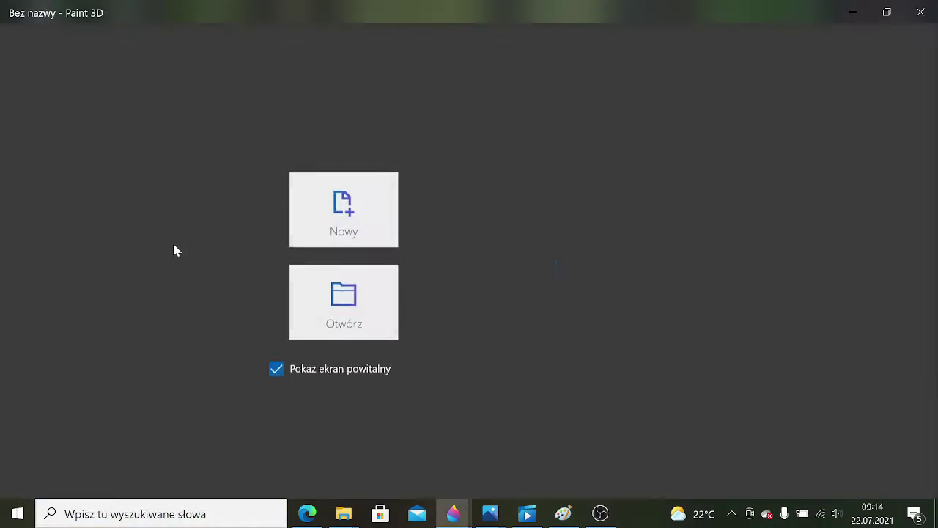
pyautogui.click(326, 223)
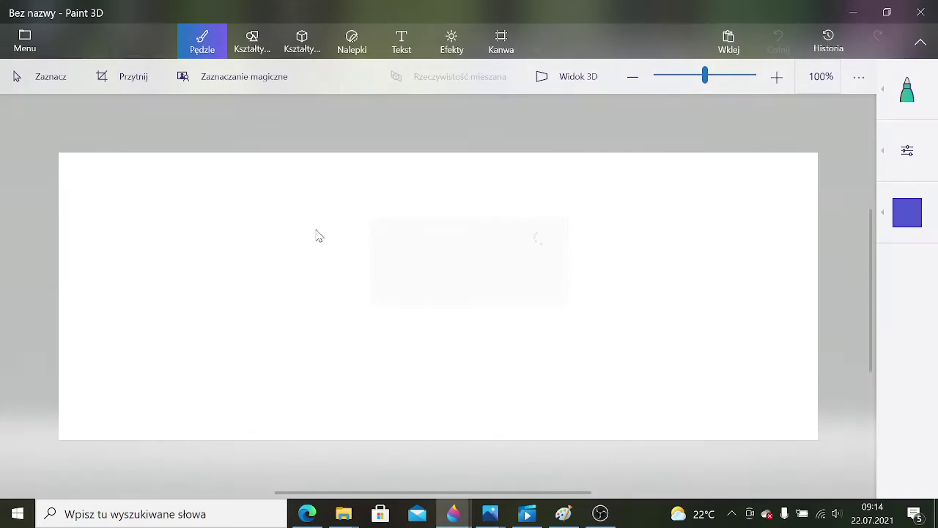
pyautogui.click(855, 14)
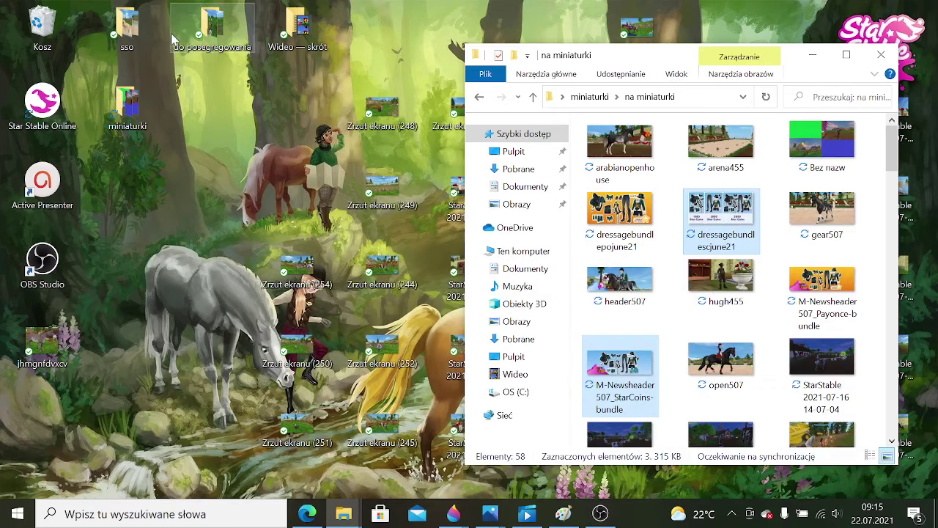
# - Move arabianopenhouse, arena455, dressagebundlepojune21, dressagebundlescjune21, header507 and hugh455 from the na miniaturki folder inside miniaturki to the desktop
pyautogui.doubleClick(128, 106)
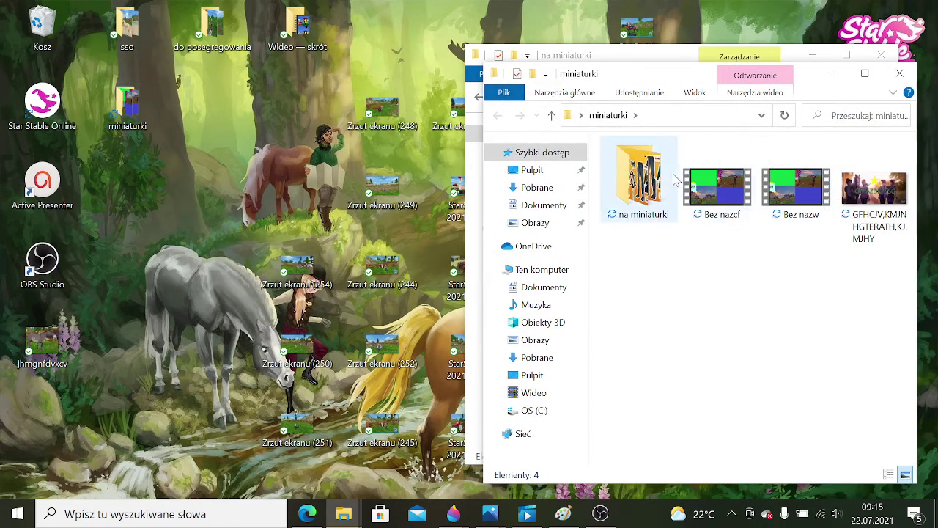
pyautogui.doubleClick(660, 179)
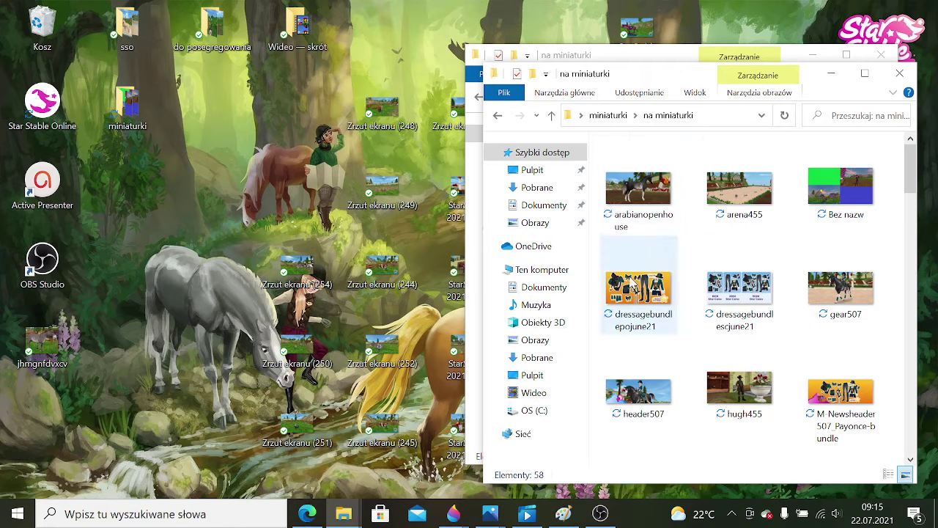
pyautogui.moveTo(597, 152); pyautogui.dragTo(780, 401)
pyautogui.moveTo(739, 396); pyautogui.dragTo(133, 271)
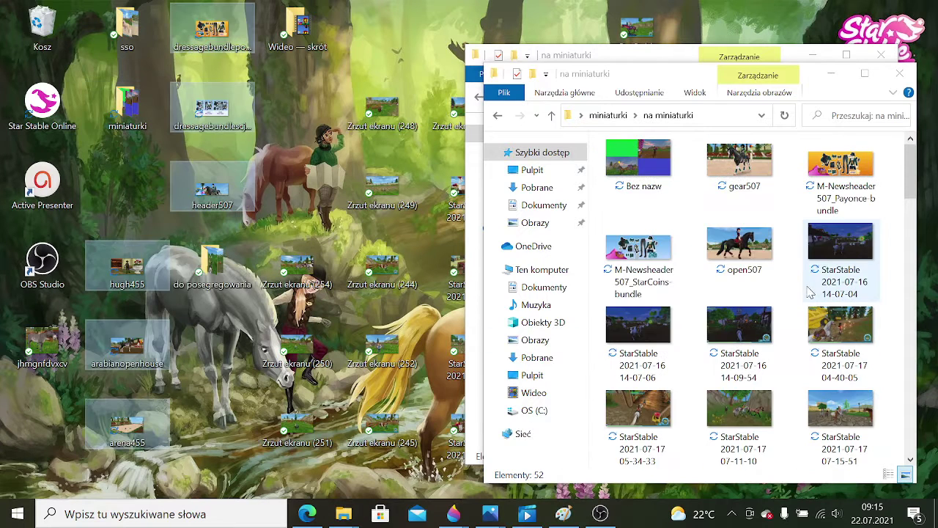
# - Move the gear507 and open507 images from the na miniaturki folder to the desktop
pyautogui.moveTo(768, 137); pyautogui.dragTo(127, 191)
pyautogui.moveTo(739, 164); pyautogui.dragTo(297, 121)
pyautogui.moveTo(739, 165); pyautogui.dragTo(785, 279)
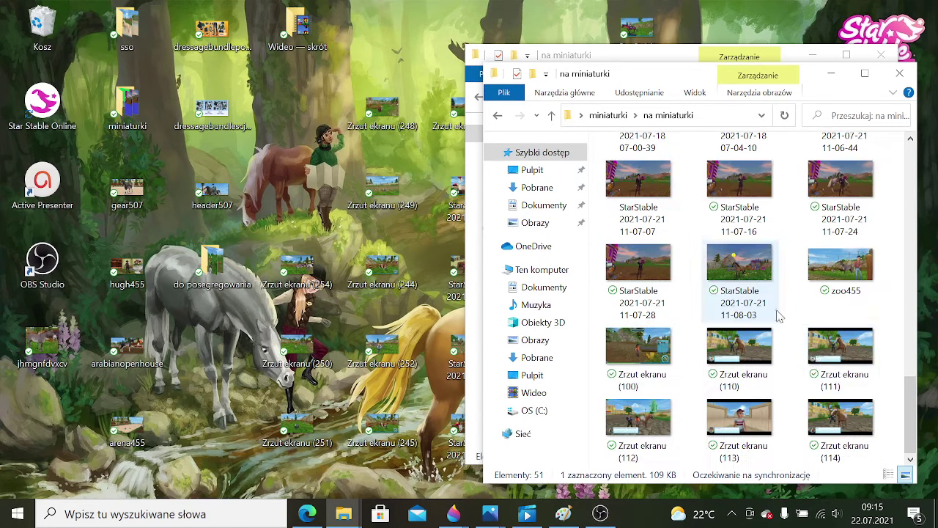
pyautogui.scroll(3, 819, 394)
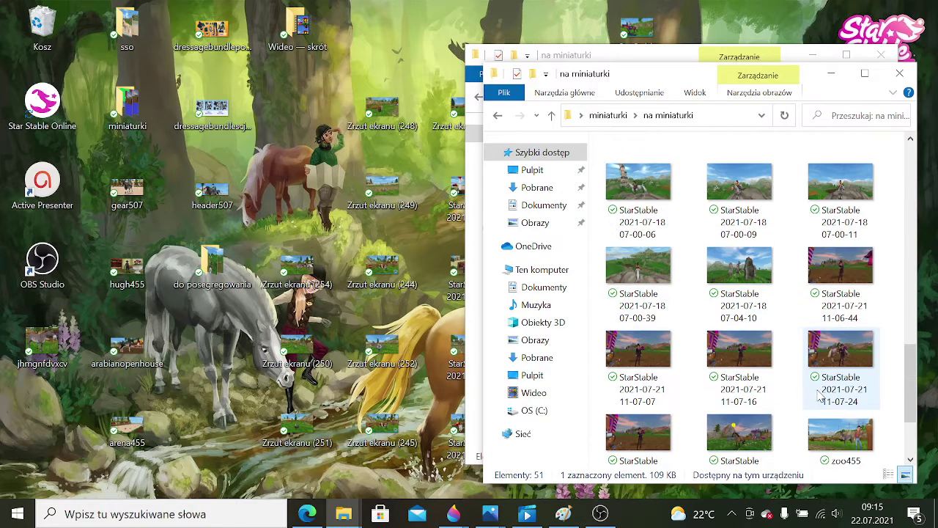
pyautogui.moveTo(915, 388); pyautogui.dragTo(899, 185)
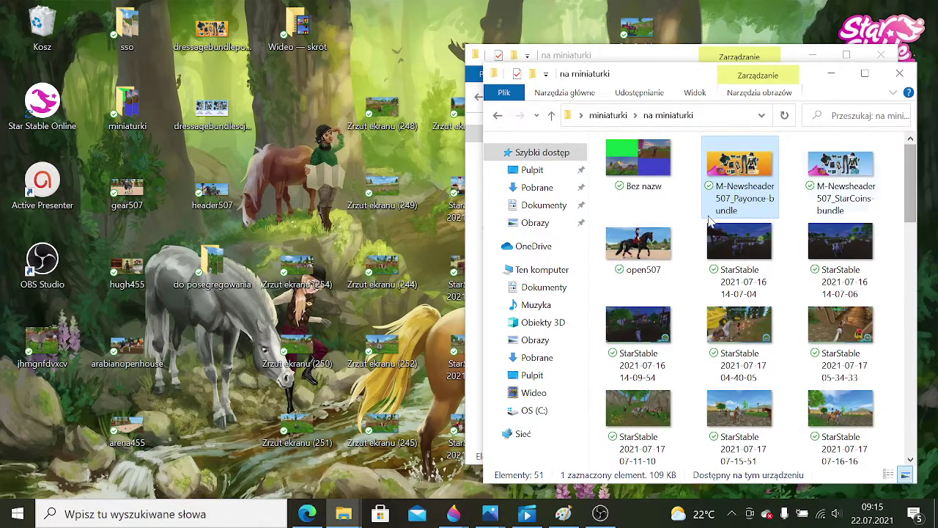
pyautogui.moveTo(639, 249); pyautogui.dragTo(297, 111)
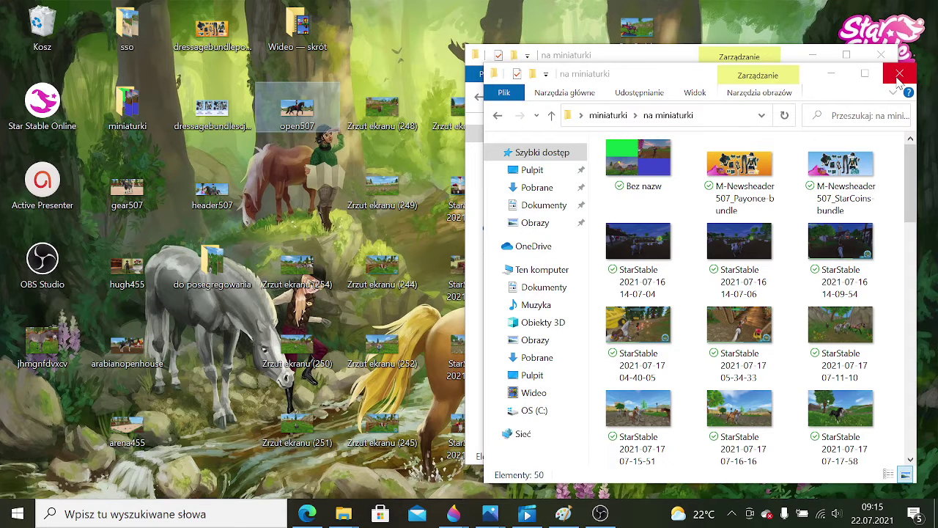
# - Close the open folder windows and the Filmy i TV player, and place the do posegregowania folder beside the Wideo shortcut on the desktop
pyautogui.click(899, 75)
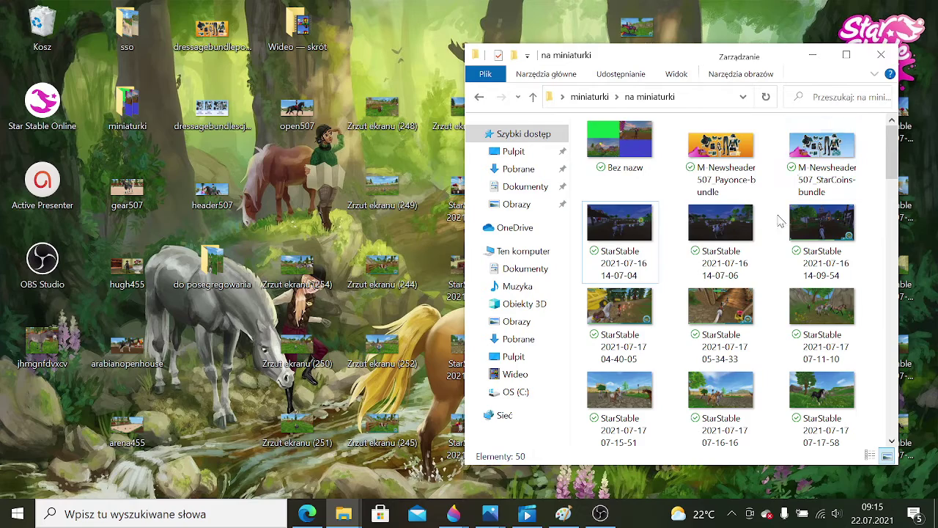
pyautogui.scroll(-5, 775, 233)
pyautogui.scroll(5, 775, 233)
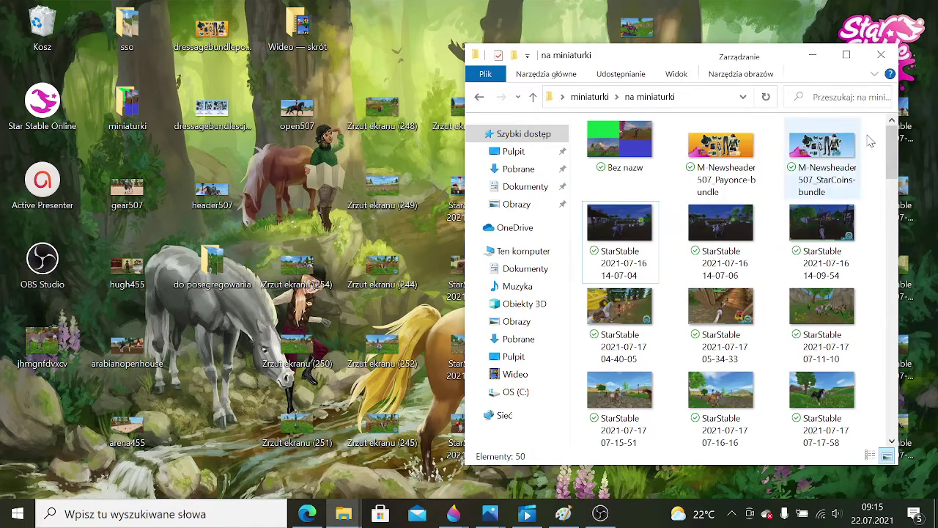
pyautogui.click(880, 55)
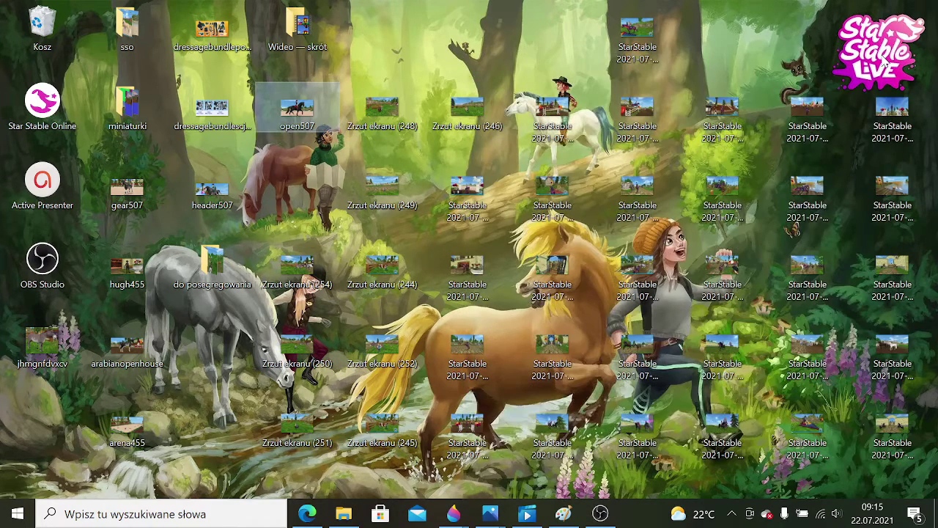
pyautogui.click(434, 55)
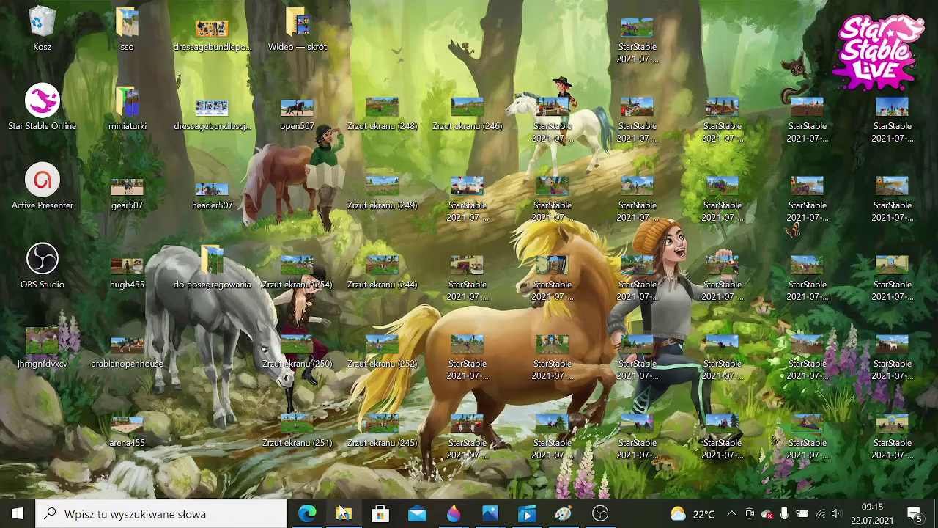
pyautogui.moveTo(346, 515)
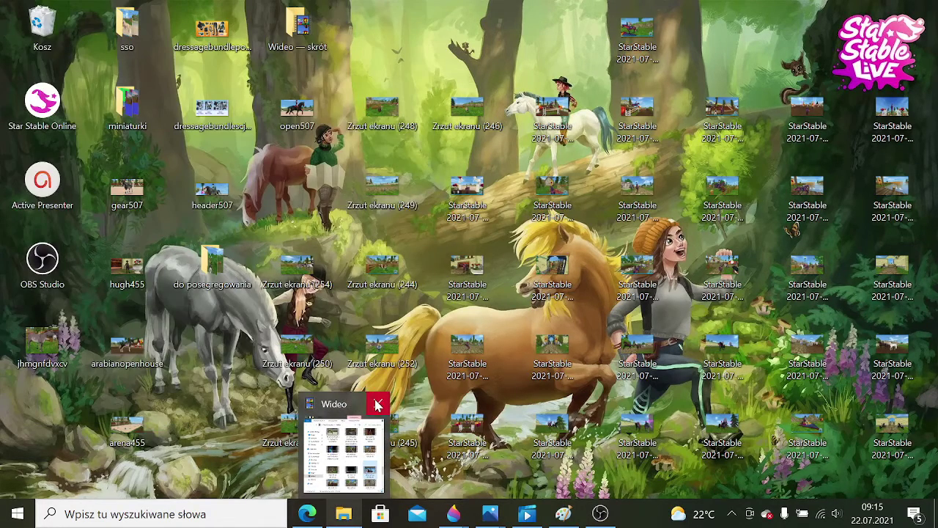
pyautogui.click(380, 403)
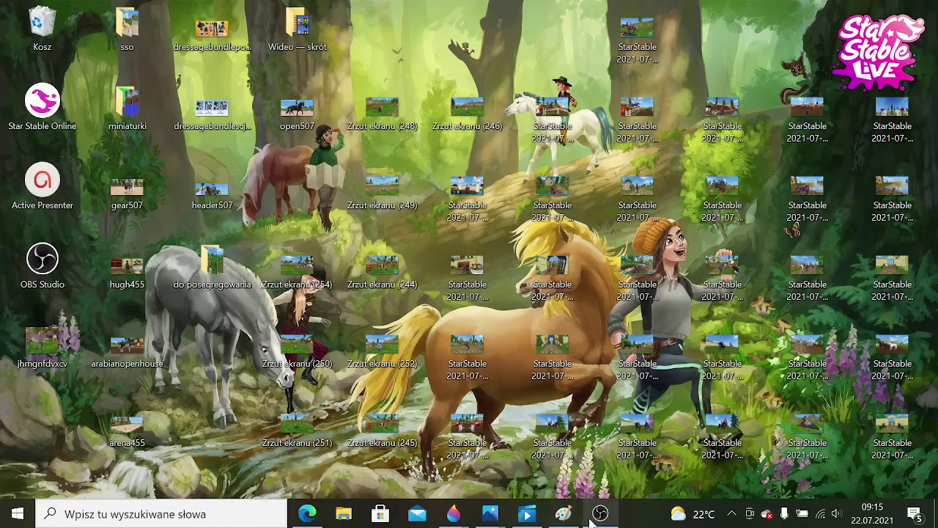
pyautogui.moveTo(526, 513)
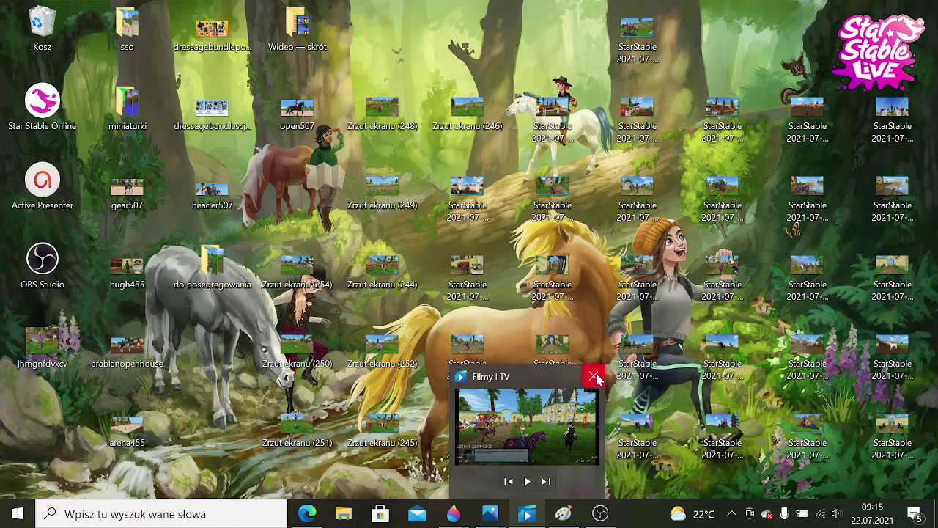
pyautogui.click(594, 377)
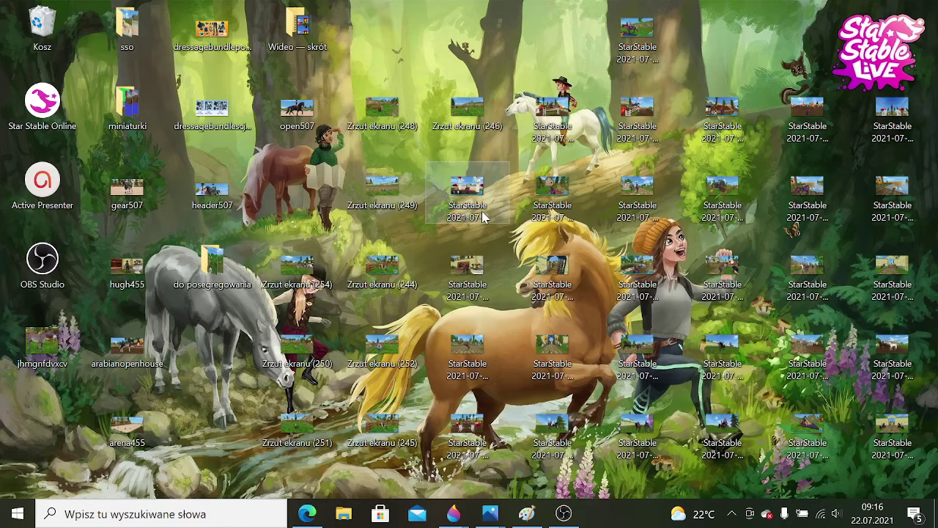
pyautogui.moveTo(212, 260); pyautogui.dragTo(381, 27)
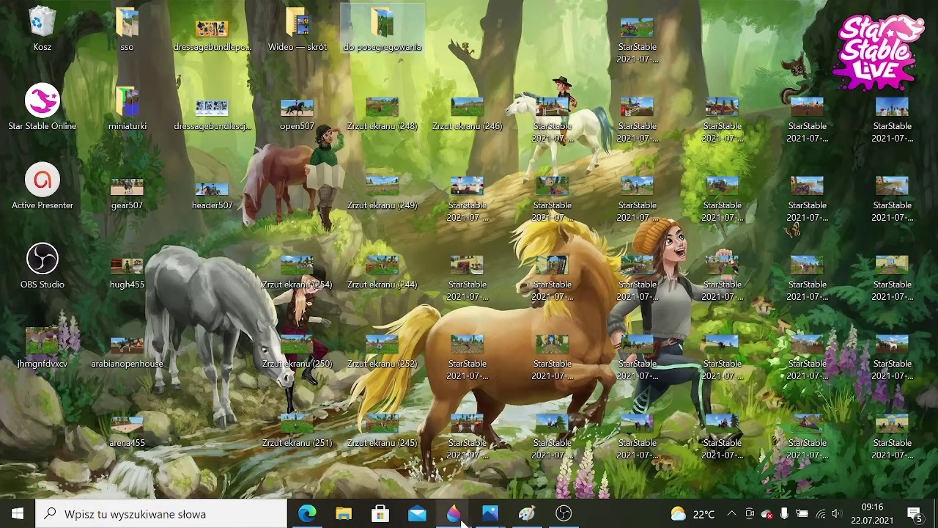
# - Copy the arena455 picture from the photo viewer and switch to the blank Paint 3D project
pyautogui.moveTo(462, 519)
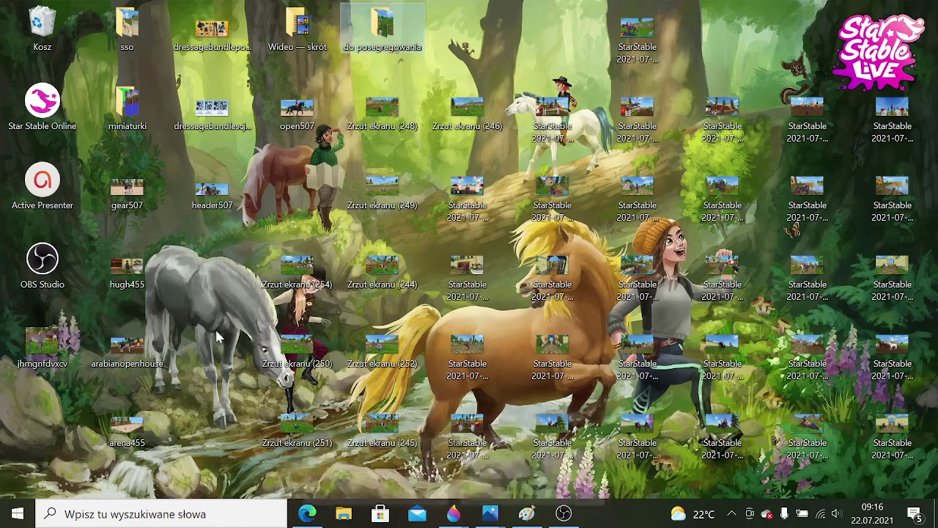
pyautogui.click(132, 433)
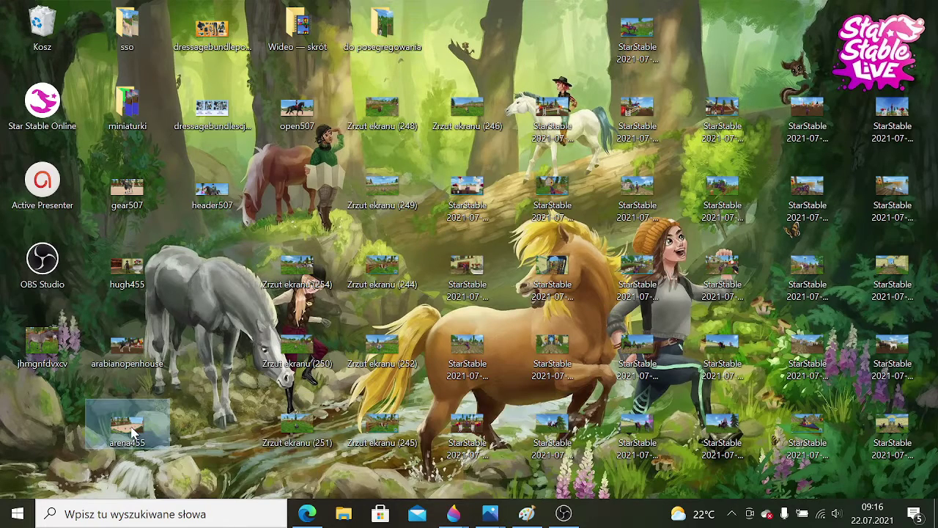
pyautogui.doubleClick(128, 429)
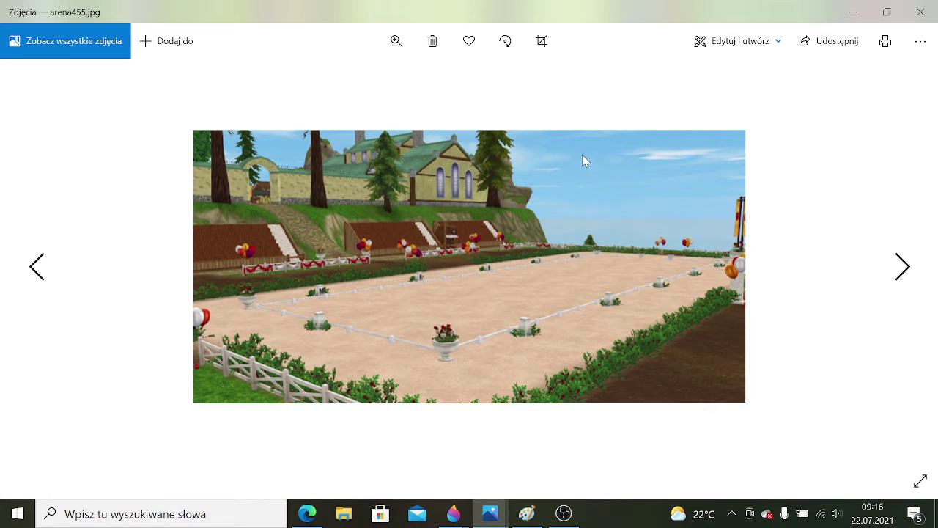
pyautogui.rightClick(512, 229)
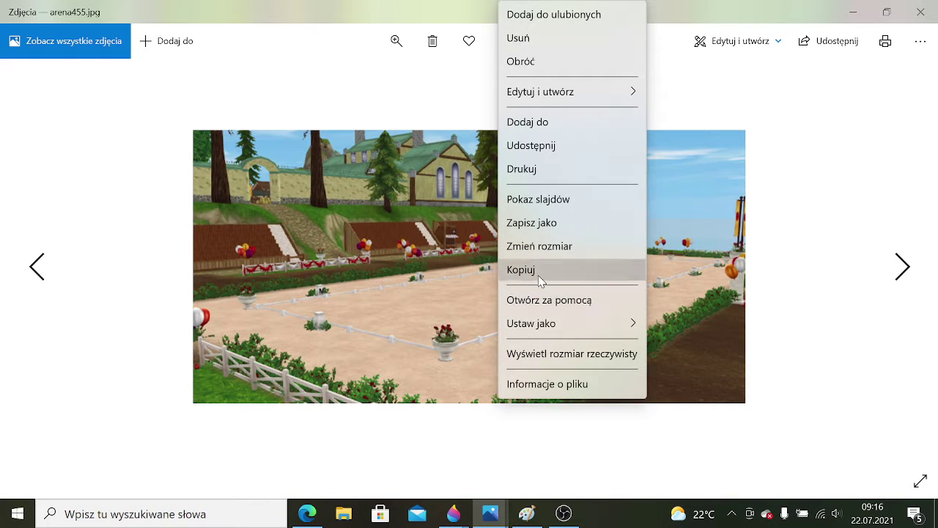
pyautogui.click(540, 273)
pyautogui.click(526, 515)
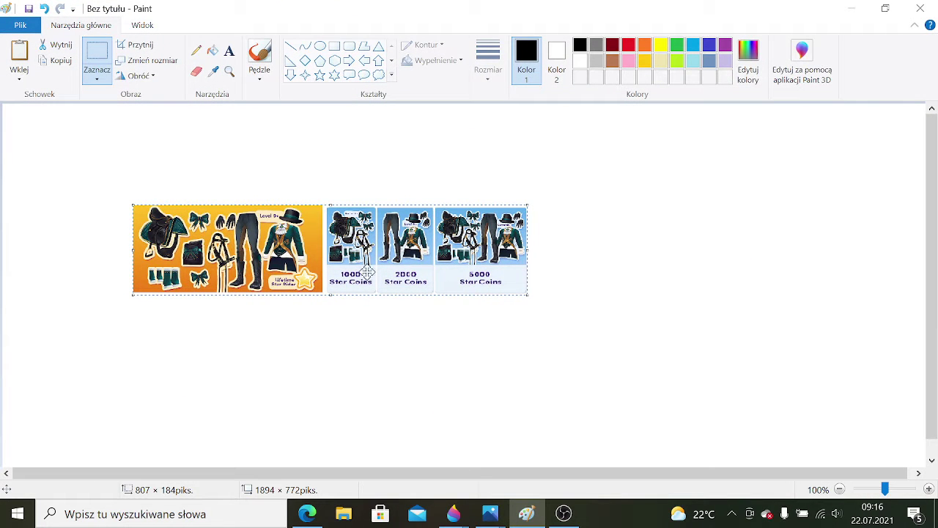
pyautogui.click(474, 519)
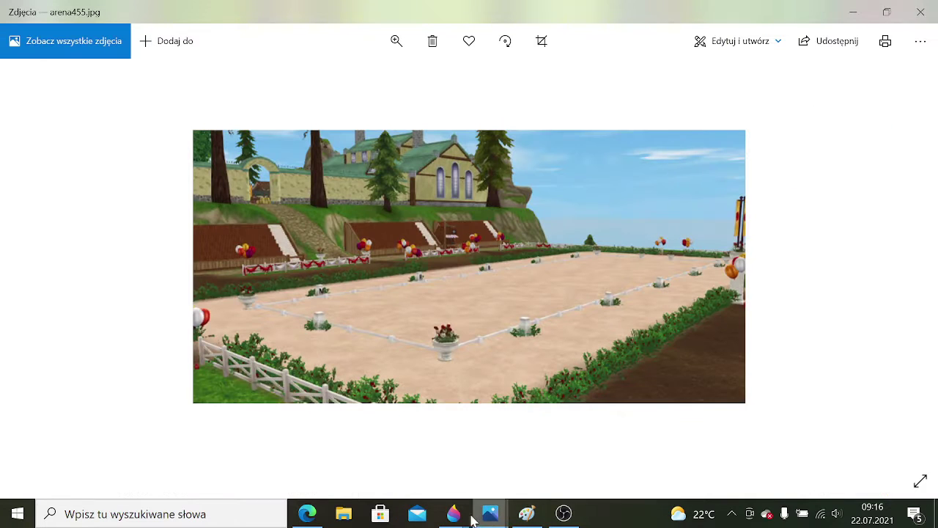
pyautogui.moveTo(460, 518)
pyautogui.click(506, 463)
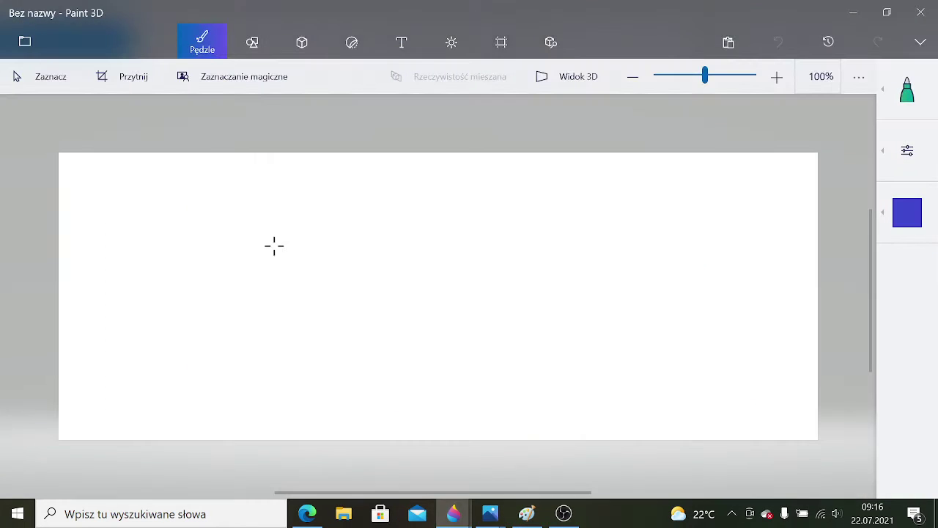
# - Try to fill the blank canvas with the pasted and enlarged arena picture, and undo the attempt
pyautogui.rightClick(273, 246)
pyautogui.click(322, 353)
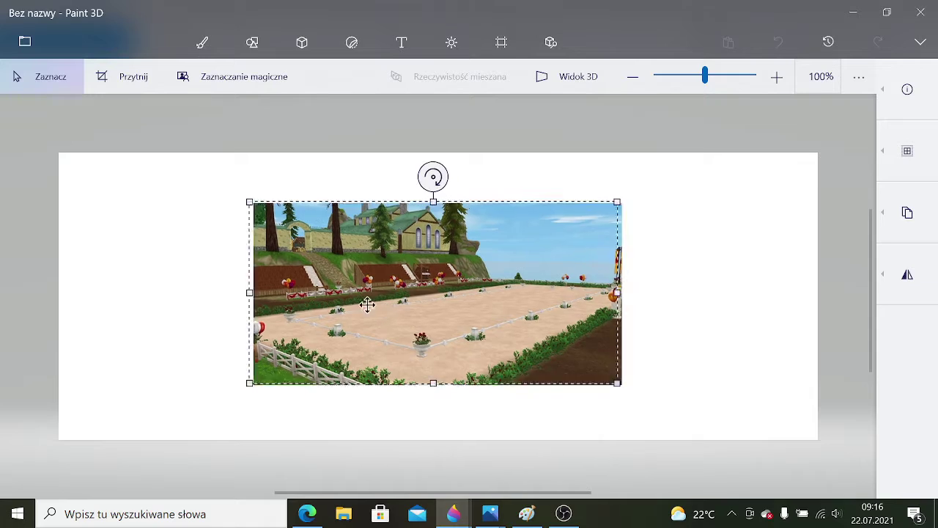
pyautogui.moveTo(366, 306); pyautogui.dragTo(223, 303)
pyautogui.moveTo(461, 195); pyautogui.dragTo(738, 79)
pyautogui.moveTo(591, 207)
pyautogui.mouseDown()
pyautogui.moveTo(523, 295)
pyautogui.moveTo(570, 264)
pyautogui.moveTo(559, 274)
pyautogui.mouseUp()
pyautogui.click(203, 41)
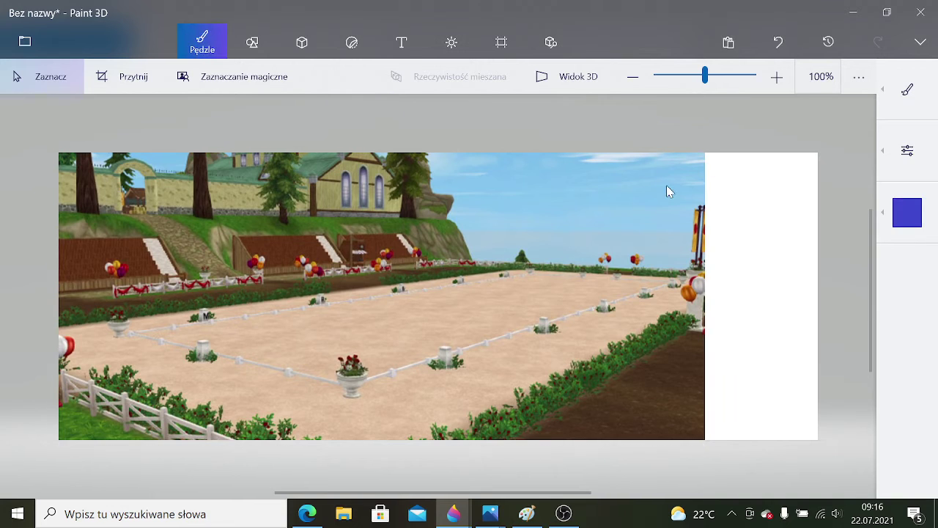
pyautogui.moveTo(746, 190); pyautogui.dragTo(736, 197)
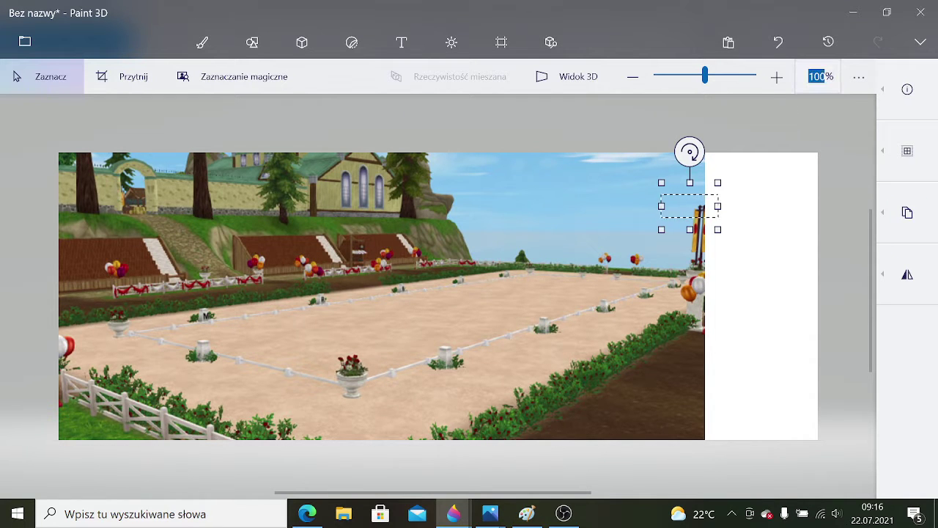
pyautogui.click(779, 42)
pyautogui.click(778, 42)
# - Try to cover the blank canvas with the pasted arena picture by enlarging and repositioning it, and undo the attempt
pyautogui.rightClick(225, 217)
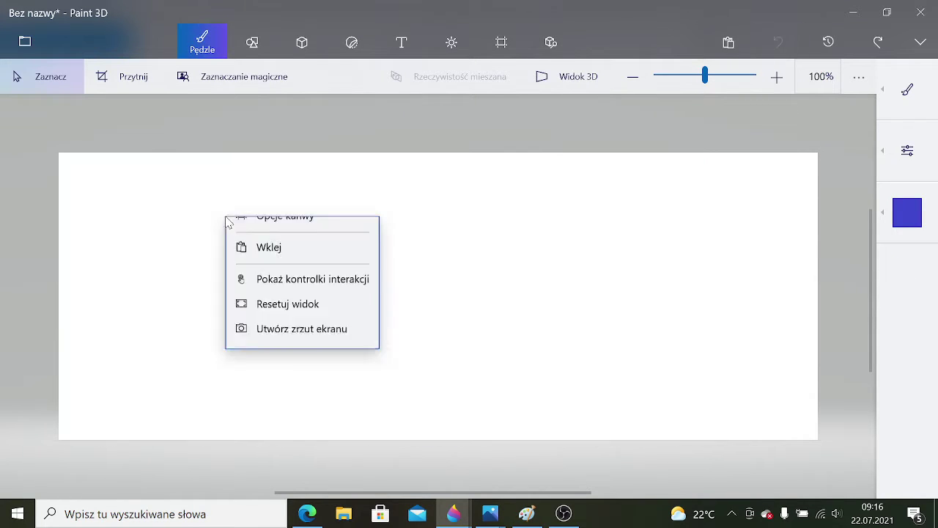
pyautogui.click(270, 319)
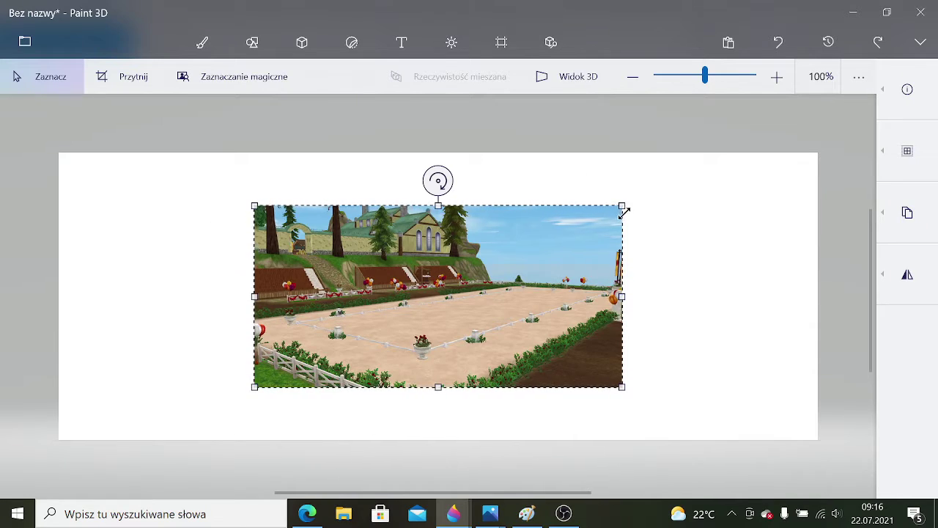
pyautogui.moveTo(623, 213); pyautogui.dragTo(872, 69)
pyautogui.moveTo(752, 221); pyautogui.dragTo(553, 270)
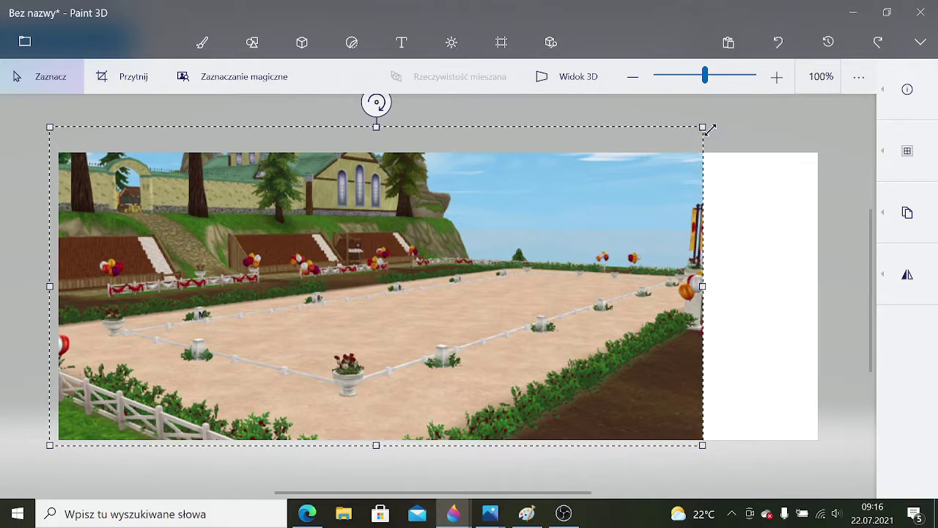
pyautogui.moveTo(709, 129); pyautogui.dragTo(824, 79)
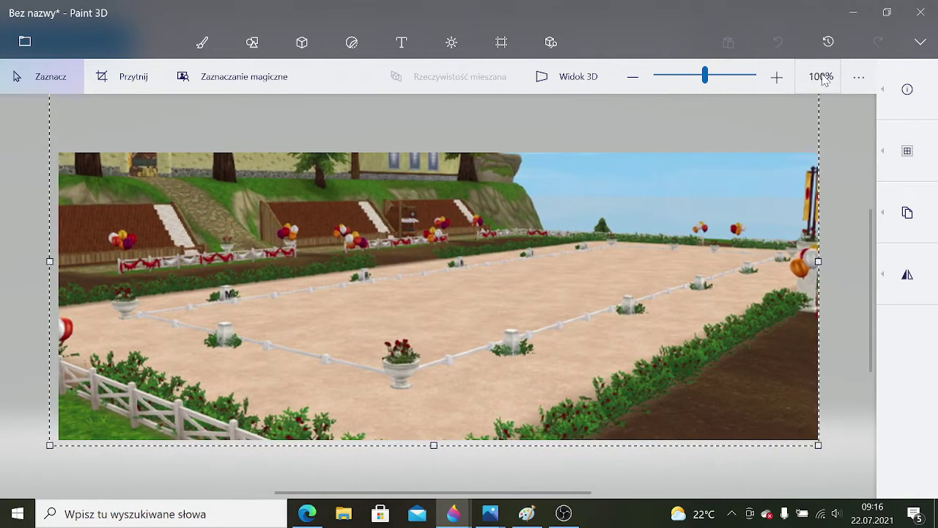
pyautogui.moveTo(643, 246); pyautogui.dragTo(649, 234)
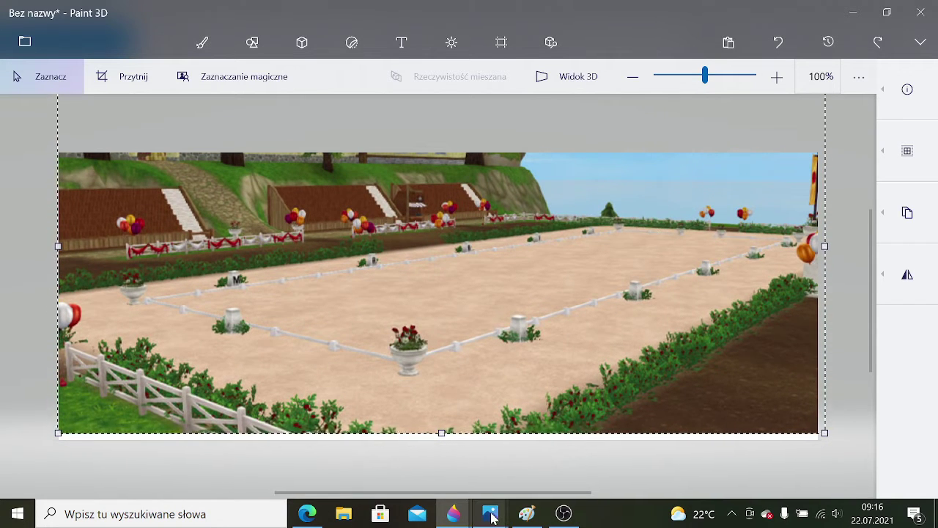
pyautogui.moveTo(454, 513)
pyautogui.moveTo(430, 473)
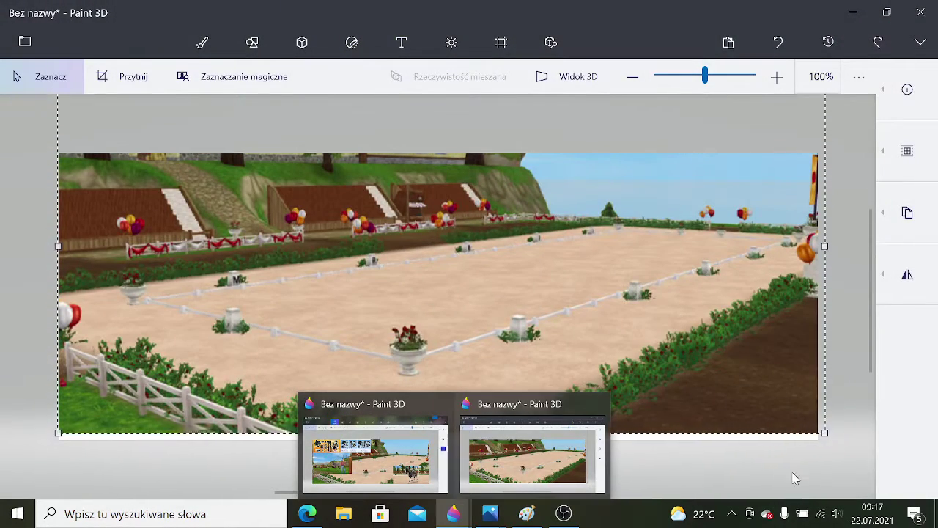
pyautogui.moveTo(561, 367); pyautogui.dragTo(562, 365)
pyautogui.press('Escape')
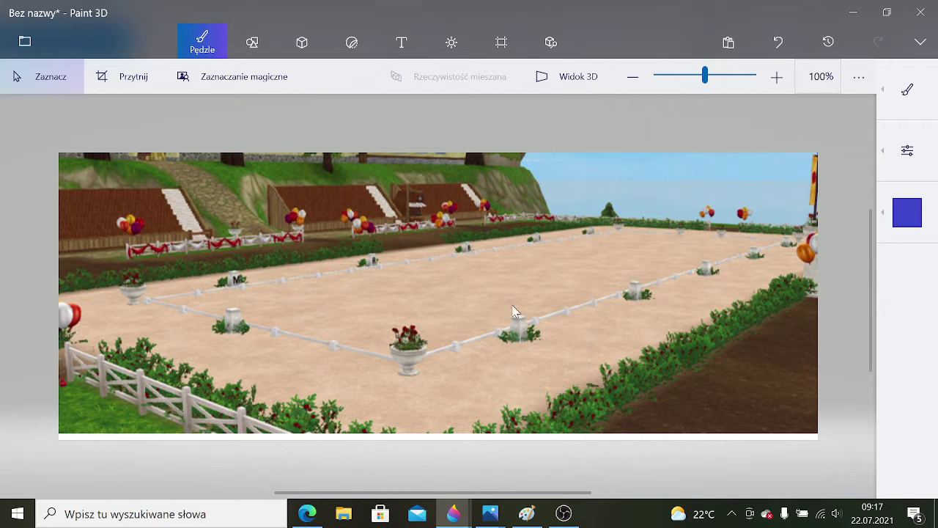
pyautogui.click(789, 49)
# - Paste the arena picture onto the blank canvas, anchor it at the lower-left corner and enlarge it to cover the whole canvas
pyautogui.rightClick(244, 256)
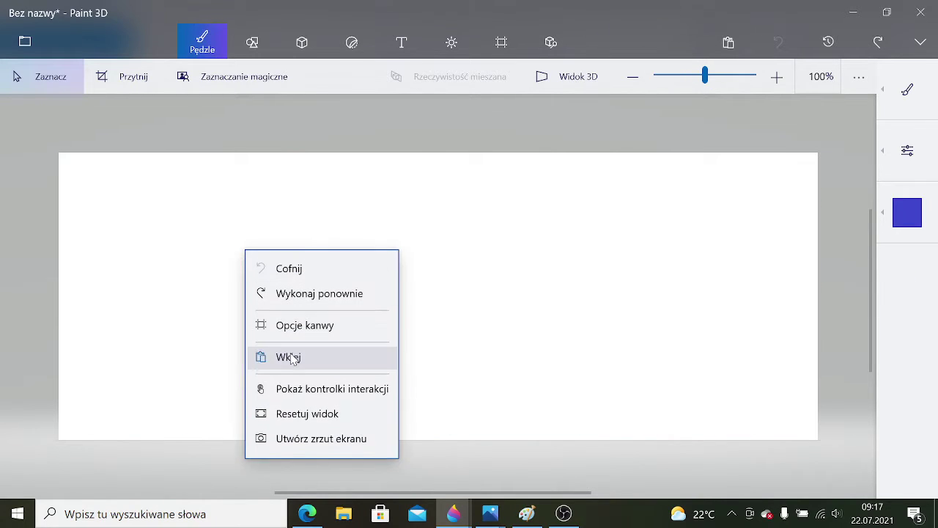
pyautogui.click(295, 358)
pyautogui.moveTo(362, 307); pyautogui.dragTo(162, 370)
pyautogui.moveTo(420, 265); pyautogui.dragTo(819, 105)
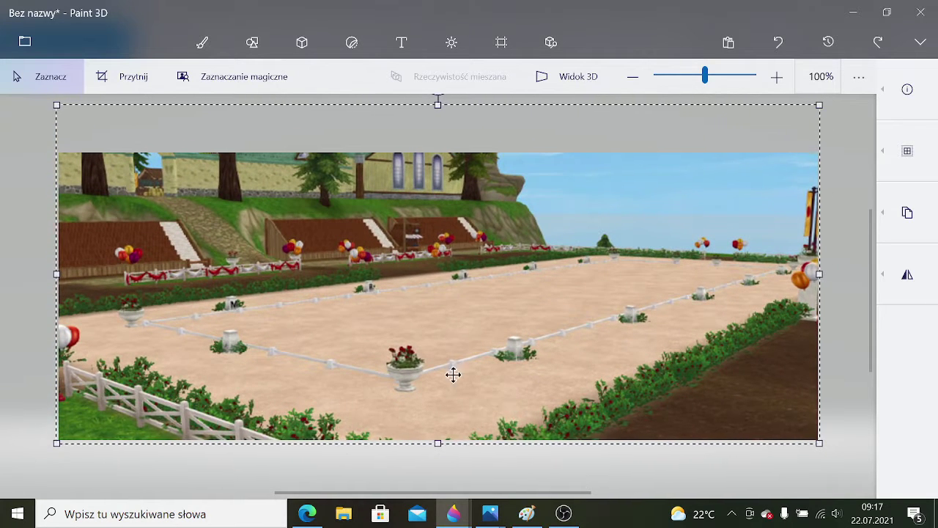
pyautogui.press('b')
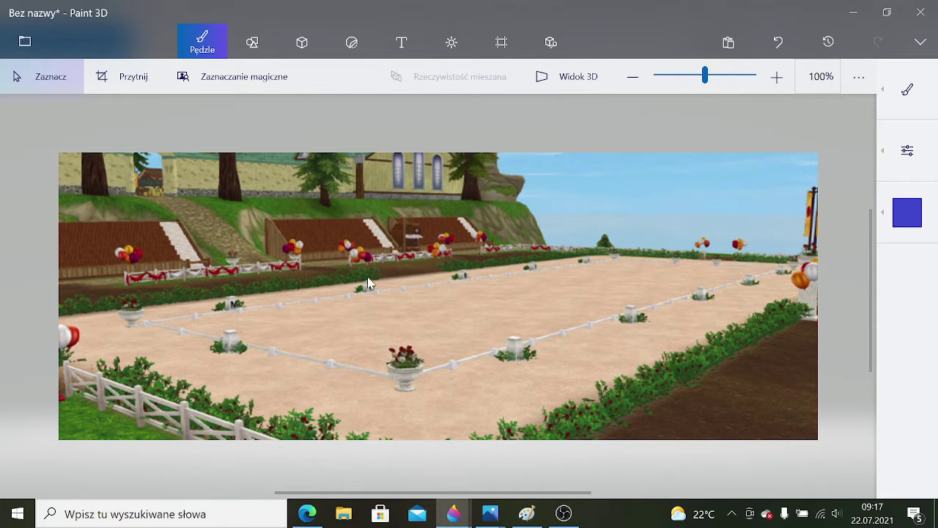
pyautogui.moveTo(198, 195); pyautogui.dragTo(777, 476)
pyautogui.click(861, 472)
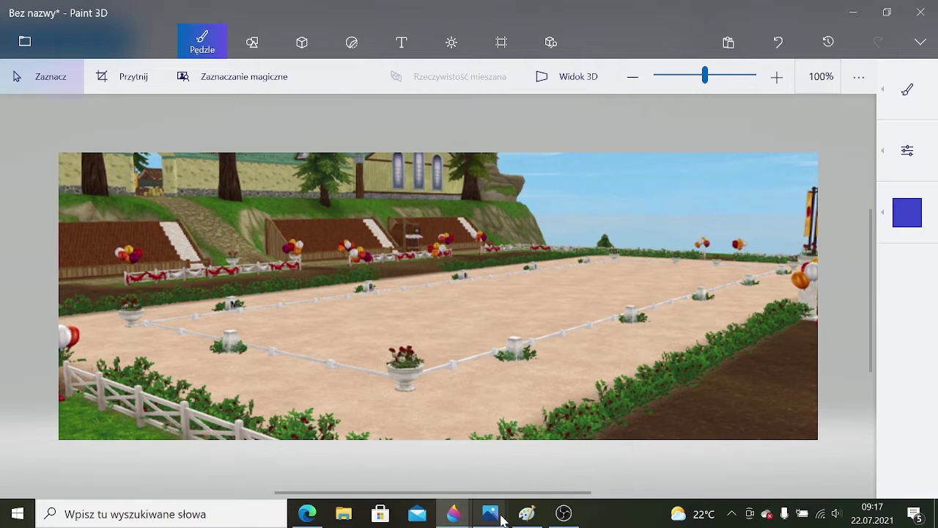
# - Copy the selected outfit bundle strip from Paint and return to the Paint 3D project that contains only the arena background
pyautogui.click(527, 454)
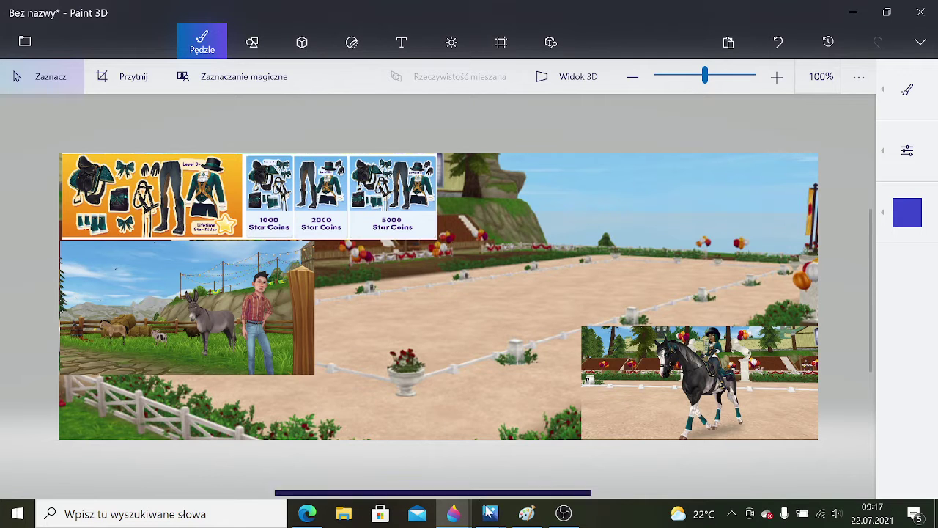
pyautogui.moveTo(452, 515)
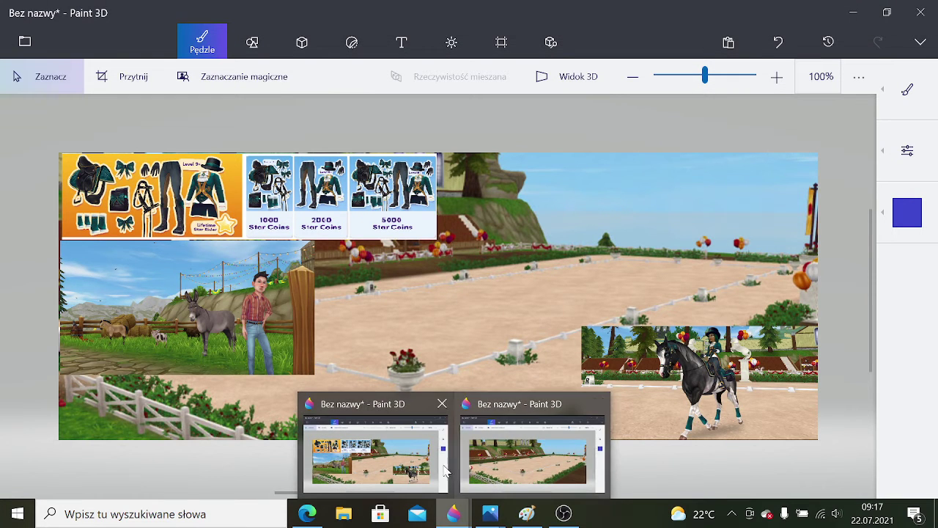
pyautogui.click(489, 469)
pyautogui.click(526, 513)
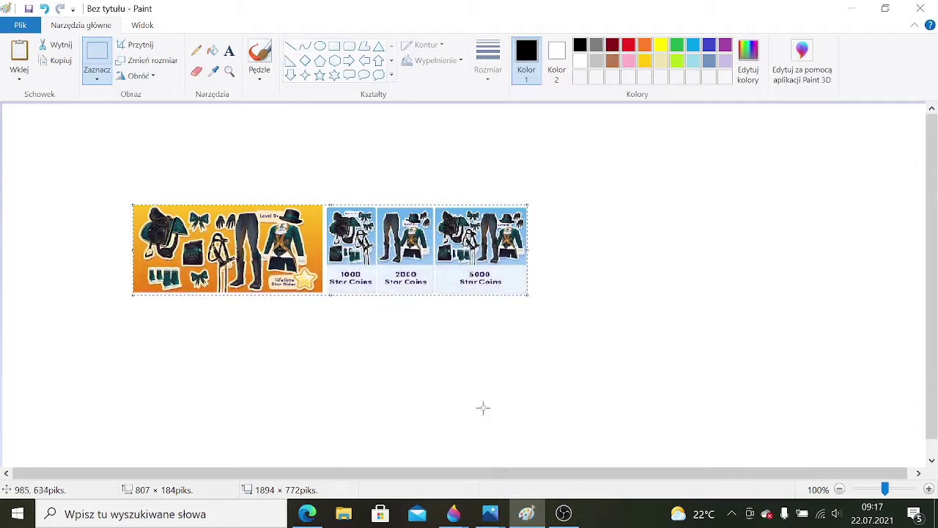
pyautogui.rightClick(250, 236)
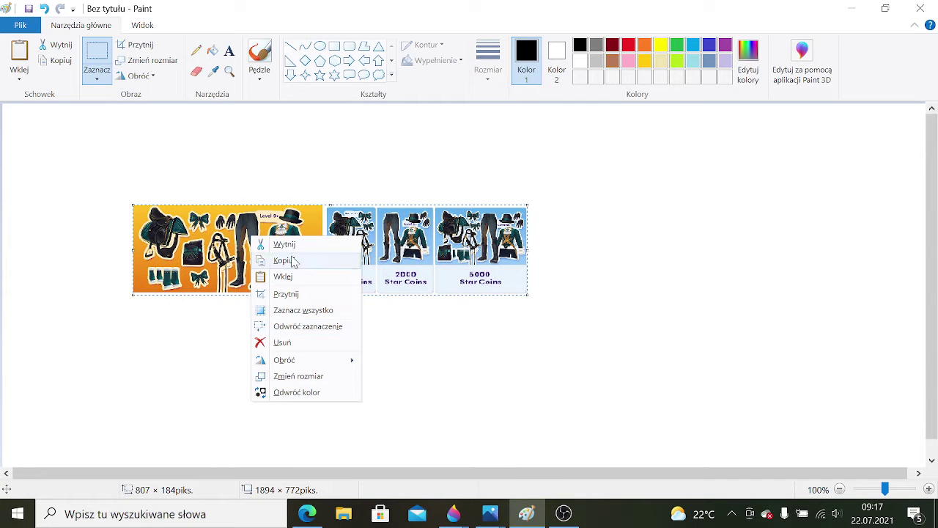
pyautogui.click(283, 260)
pyautogui.moveTo(454, 515)
pyautogui.click(496, 453)
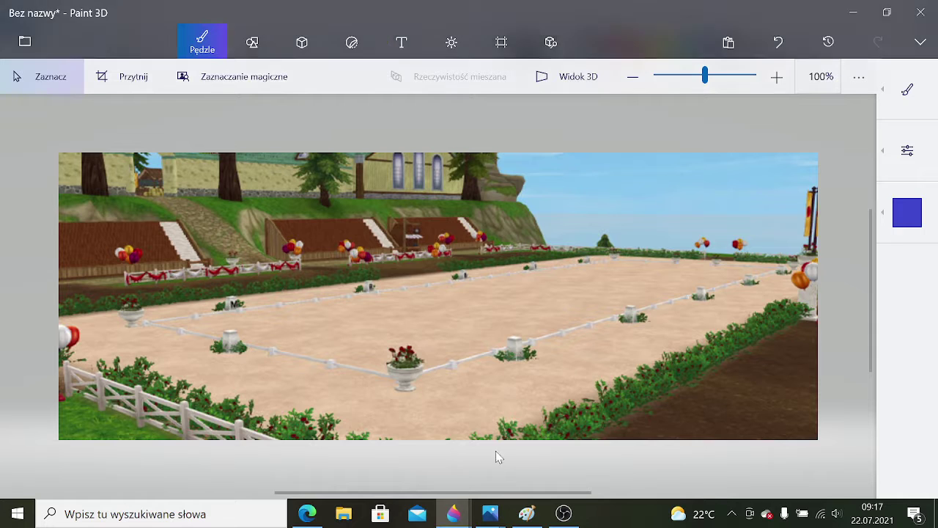
# - Paste the outfit bundle strip onto the arena background and align it with the canvas's upper-left corner
pyautogui.rightClick(326, 229)
pyautogui.click(368, 335)
pyautogui.moveTo(464, 306); pyautogui.dragTo(283, 209)
pyautogui.moveTo(283, 208); pyautogui.dragTo(291, 208)
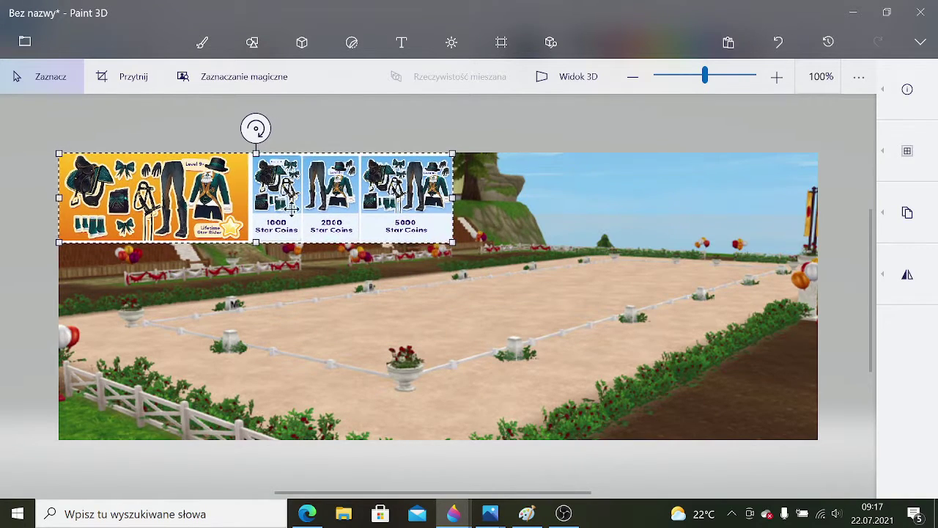
pyautogui.click(566, 112)
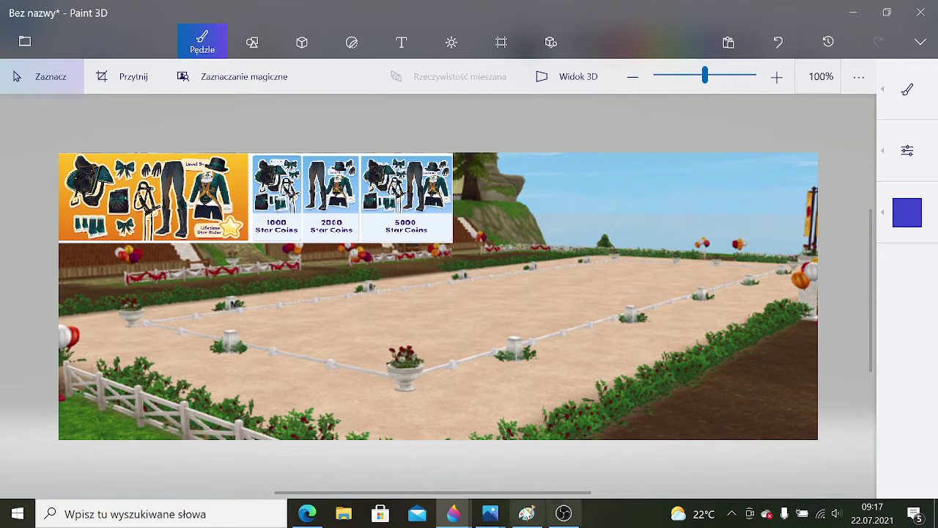
# - Check the reference collage in the other Paint 3D project and minimize the open windows to reach the desktop
pyautogui.moveTo(452, 518)
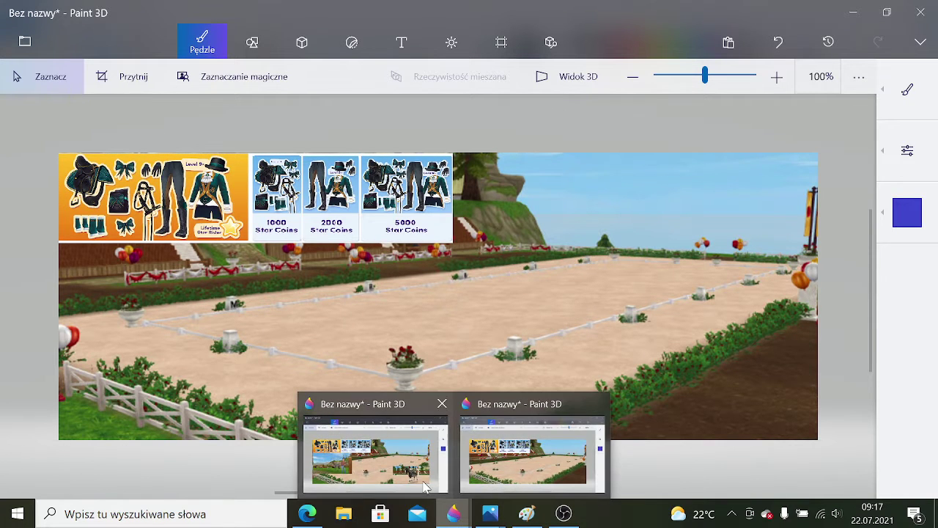
pyautogui.click(432, 487)
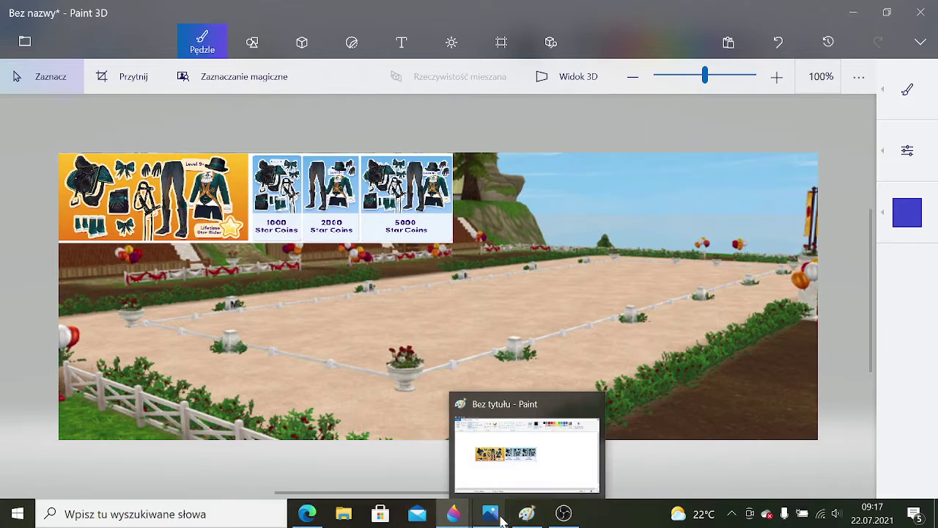
pyautogui.moveTo(491, 517)
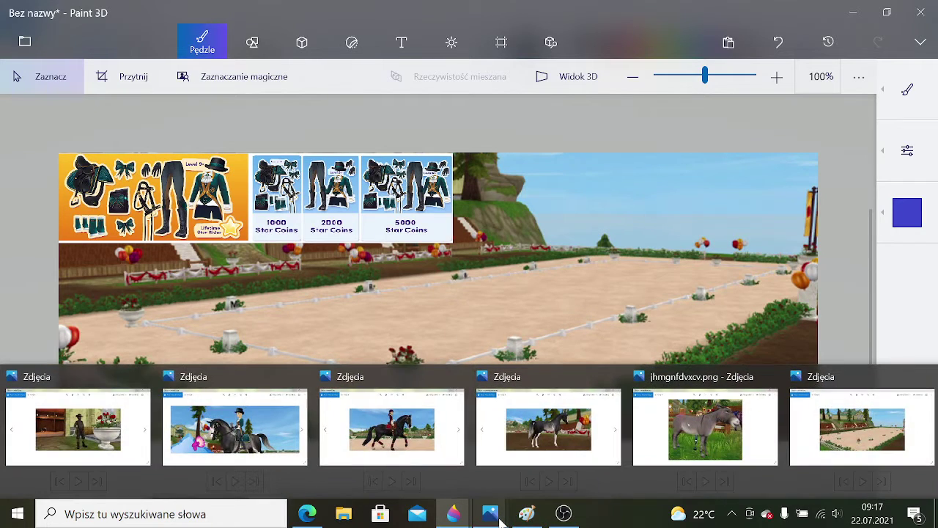
pyautogui.click(527, 513)
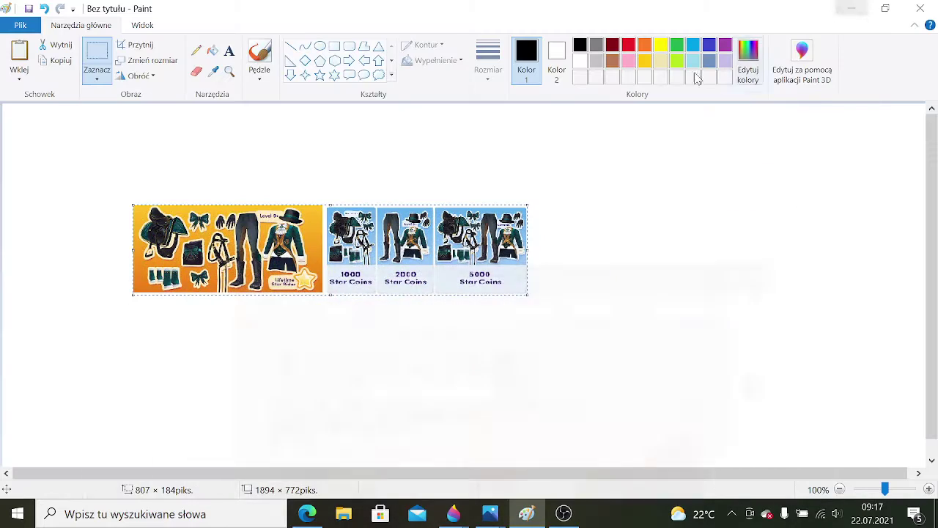
pyautogui.click(856, 9)
pyautogui.click(856, 9)
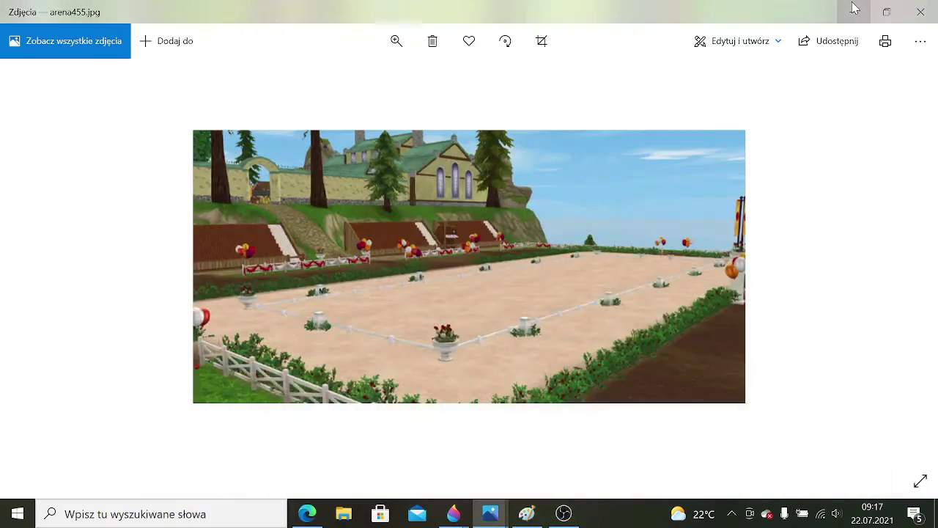
pyautogui.click(855, 8)
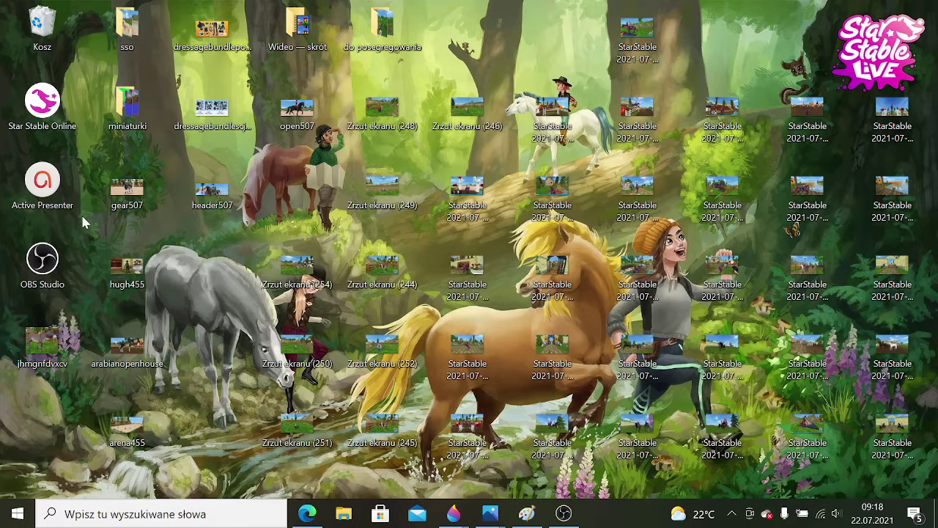
# - Move the zoo455 image from the na miniaturki folder to the desktop and place it beside hugh455
pyautogui.doubleClick(123, 124)
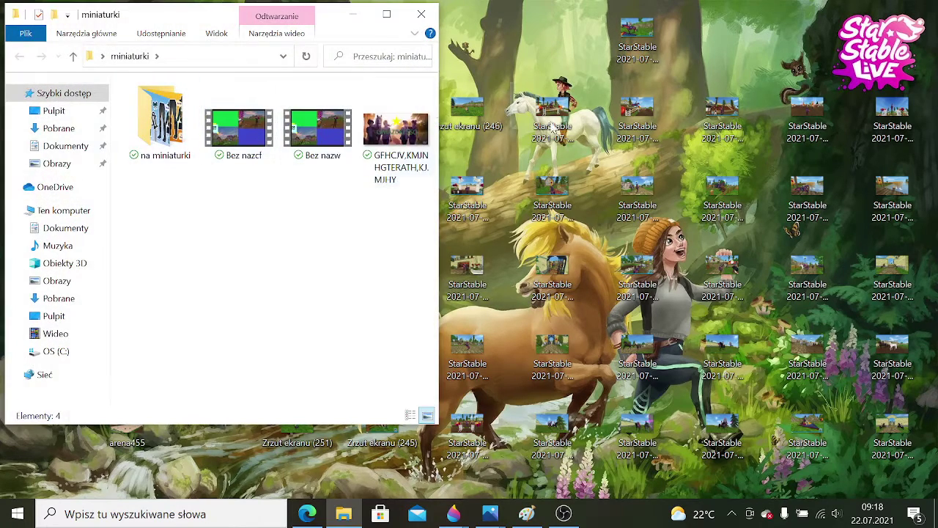
pyautogui.doubleClick(161, 121)
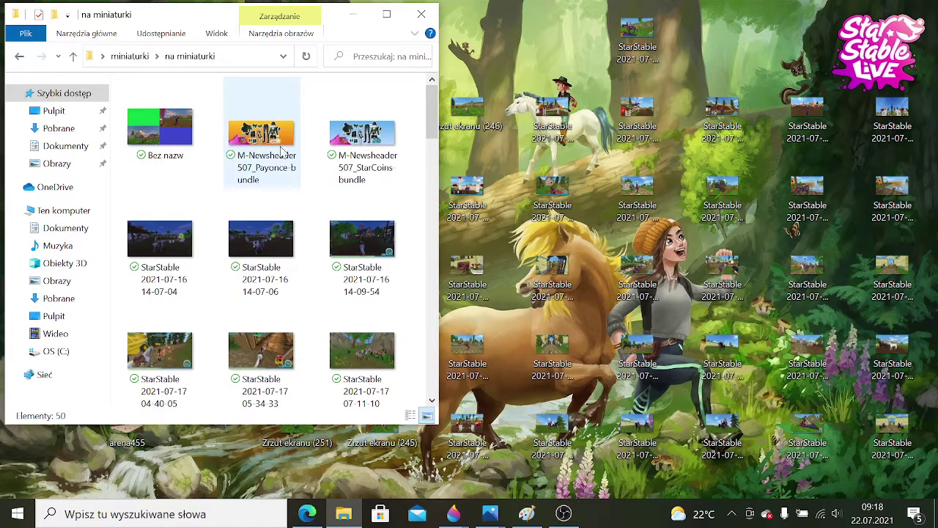
pyautogui.moveTo(432, 111); pyautogui.dragTo(438, 350)
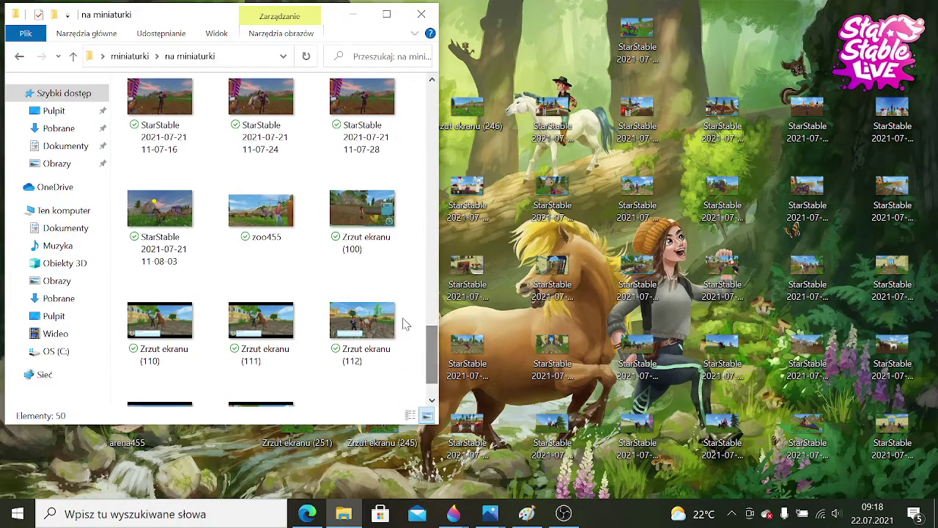
pyautogui.moveTo(261, 210); pyautogui.dragTo(514, 66)
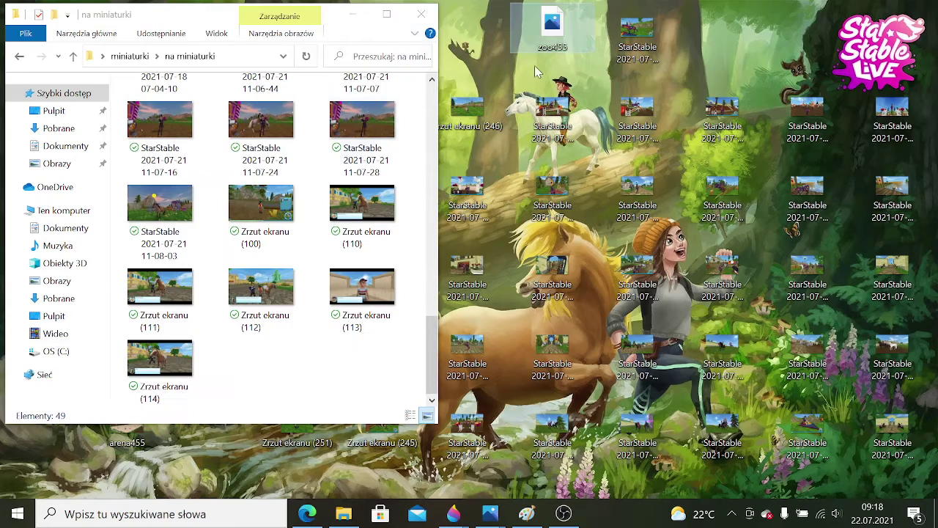
pyautogui.click(422, 13)
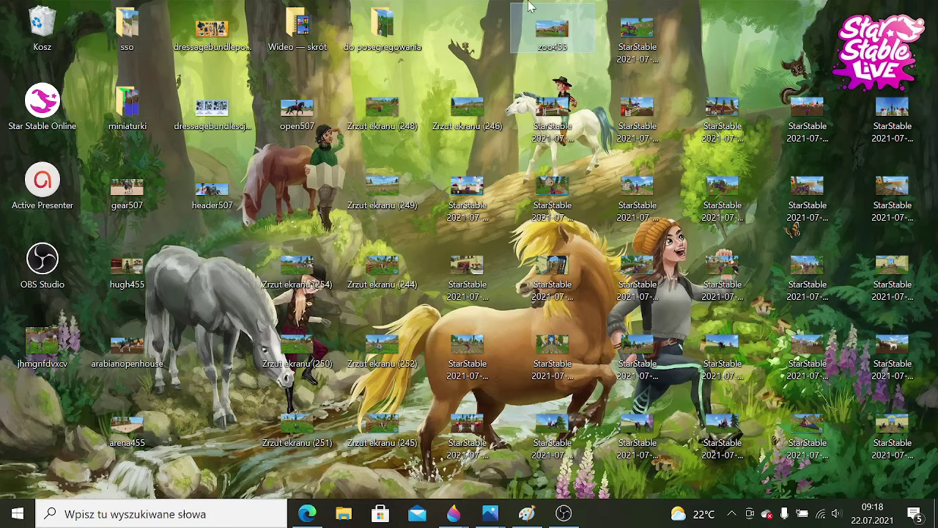
pyautogui.moveTo(531, 8); pyautogui.dragTo(201, 293)
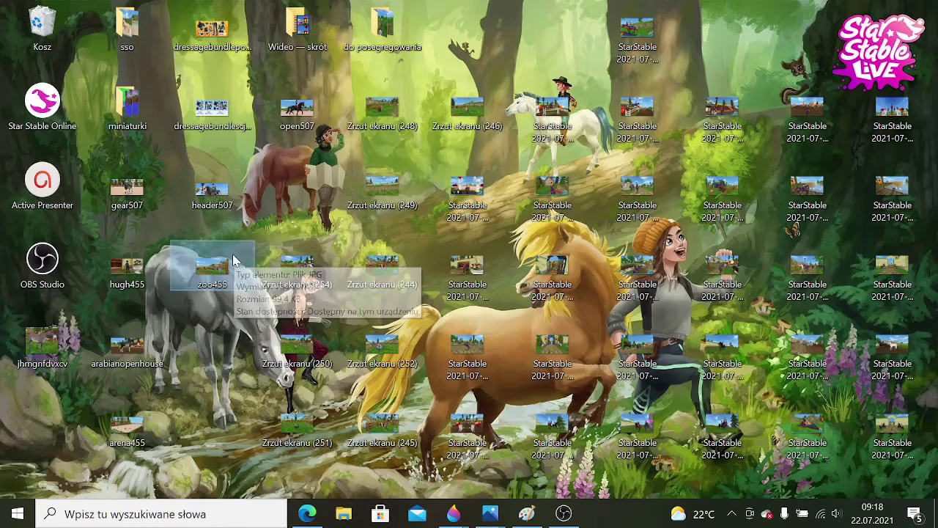
# - Open the zoo455 image, copy it and switch to the Paint 3D project holding only the arena background and outfit strip
pyautogui.doubleClick(214, 272)
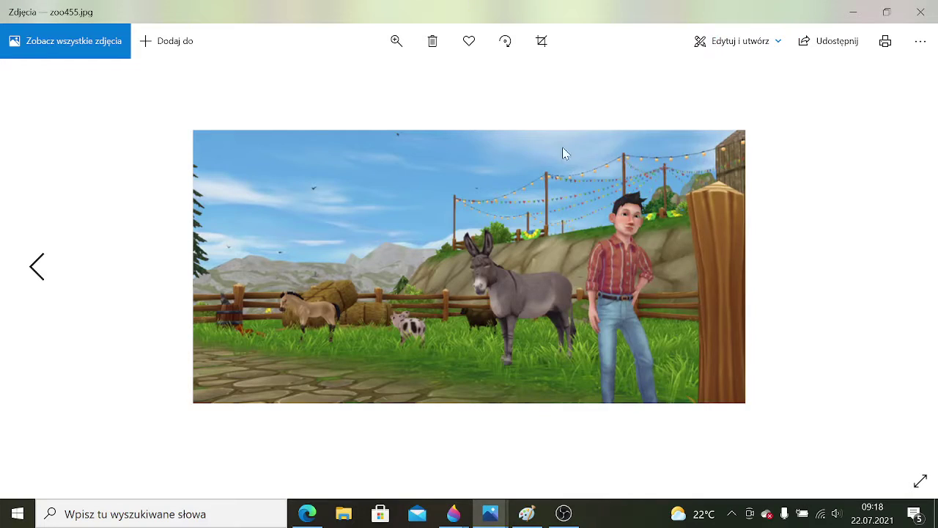
pyautogui.rightClick(562, 149)
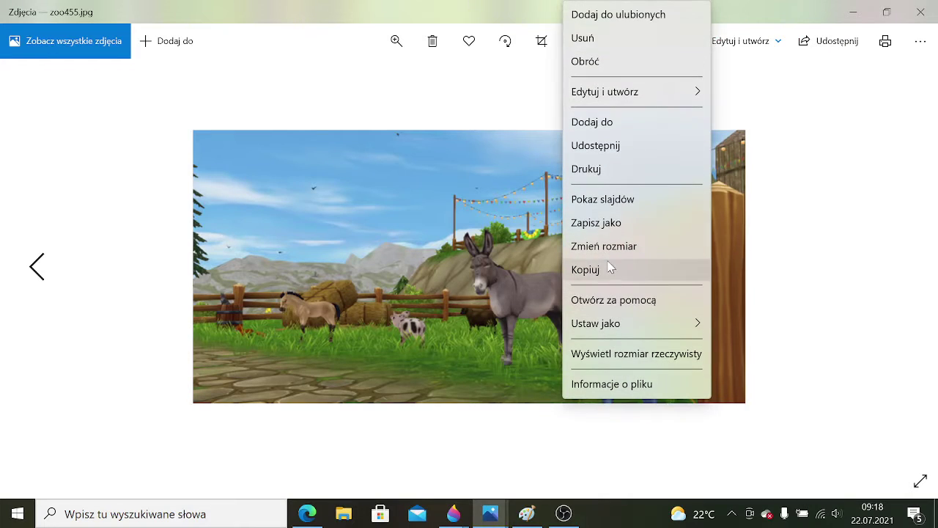
pyautogui.click(611, 269)
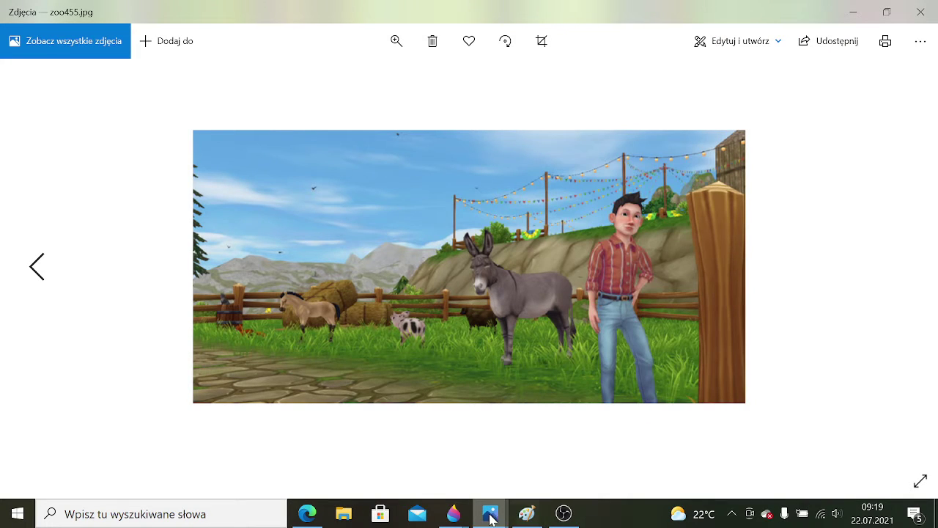
pyautogui.moveTo(453, 513)
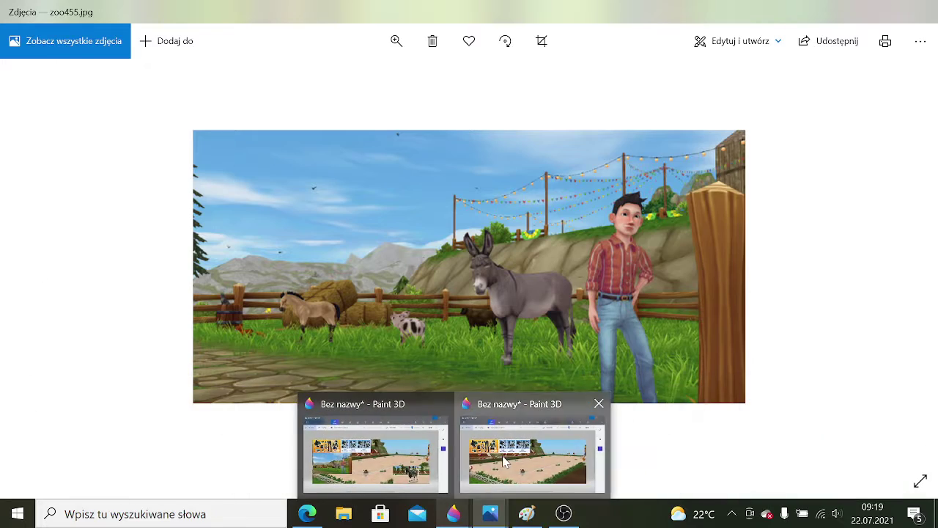
pyautogui.click(529, 451)
# - Paste the zoo455 image, shrink it and place it directly beneath the outfit strip along the canvas's left edge
pyautogui.rightClick(255, 100)
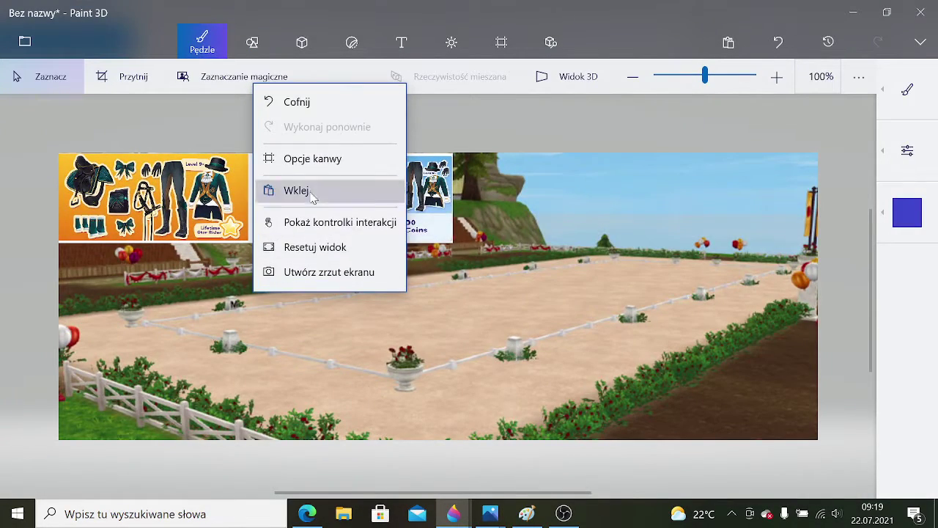
pyautogui.click(310, 190)
pyautogui.moveTo(493, 280); pyautogui.dragTo(313, 318)
pyautogui.moveTo(427, 424); pyautogui.dragTo(270, 354)
pyautogui.click(33, 334)
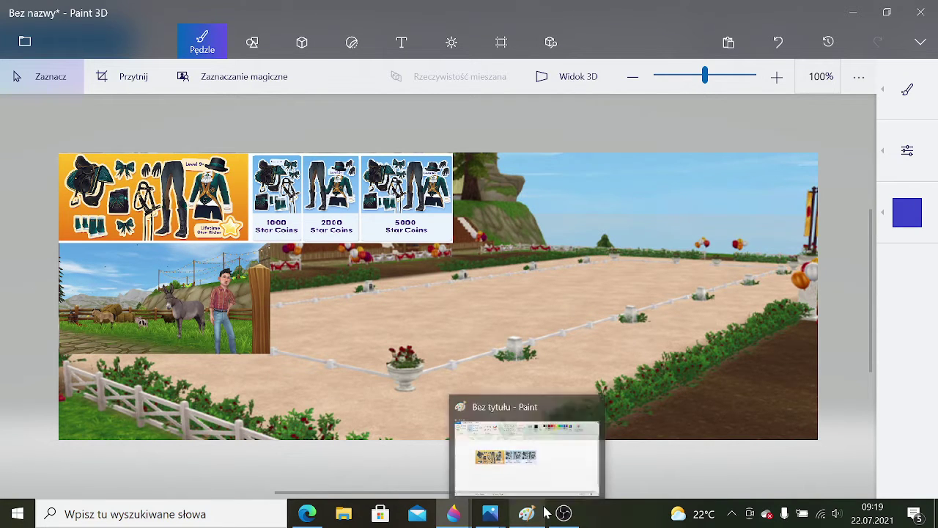
# - Preview the reference collage in the other Paint 3D project and minimize the project and the zoo455 photo to reach the desktop
pyautogui.moveTo(510, 522)
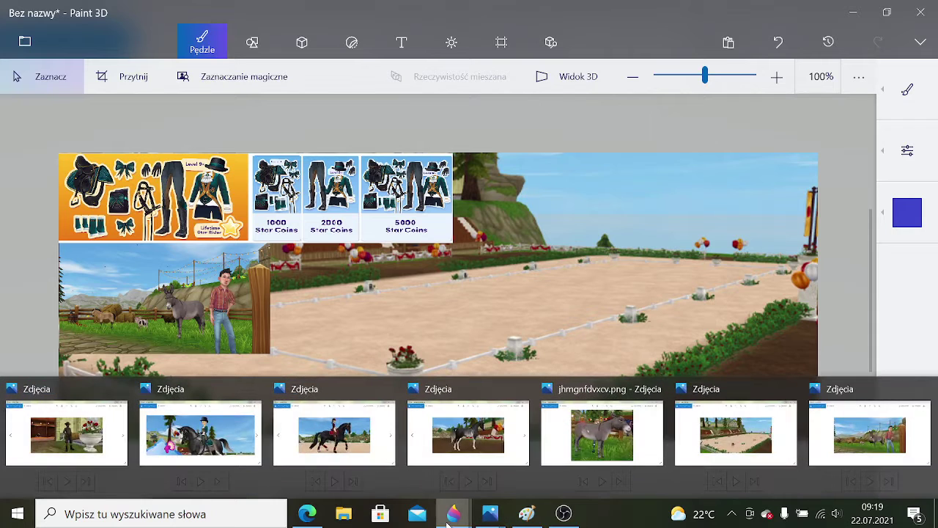
pyautogui.moveTo(452, 521)
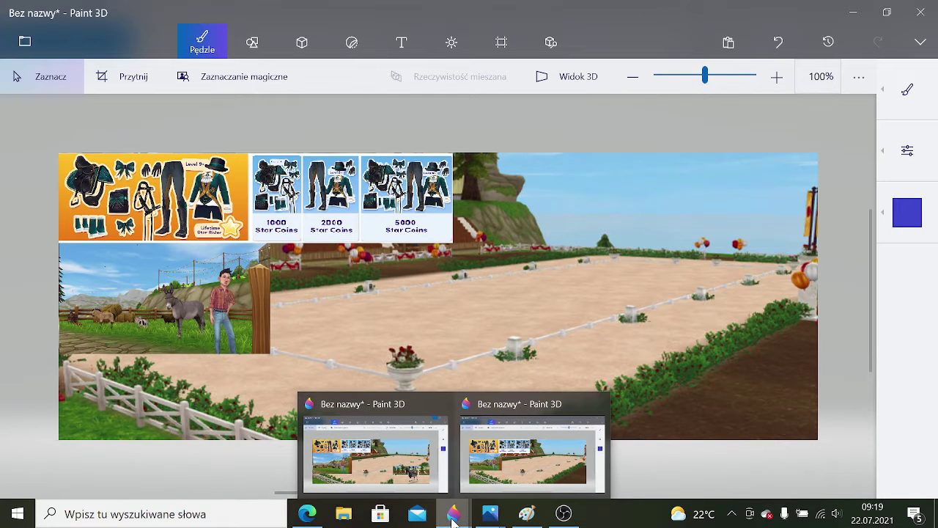
pyautogui.moveTo(395, 477)
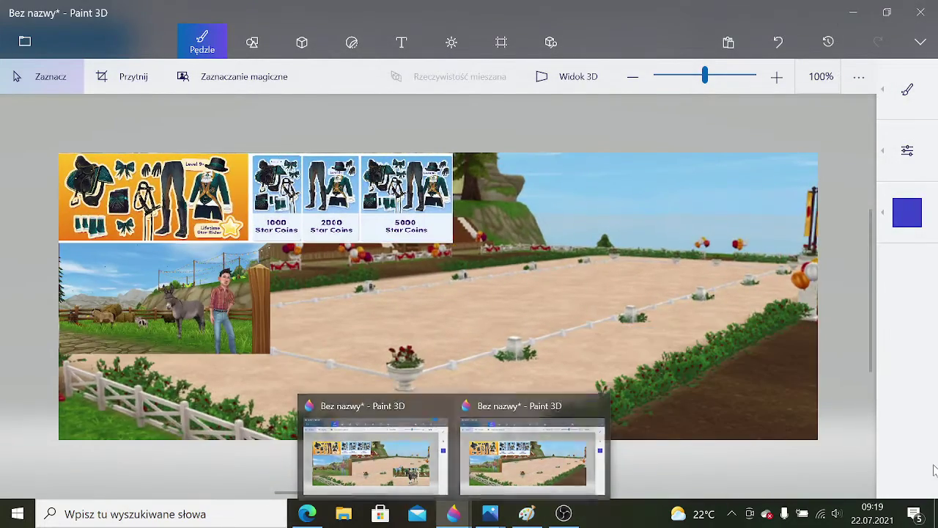
pyautogui.rightClick(632, 434)
pyautogui.click(592, 454)
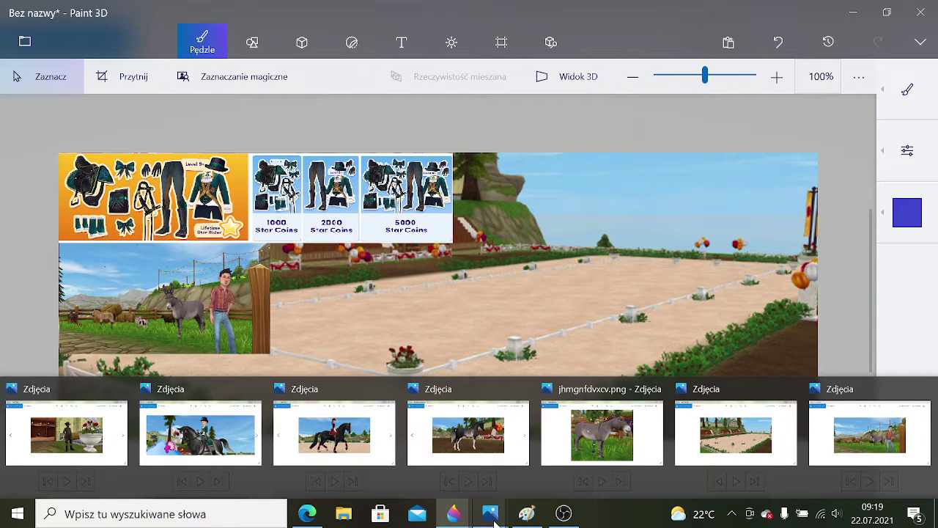
pyautogui.click(850, 10)
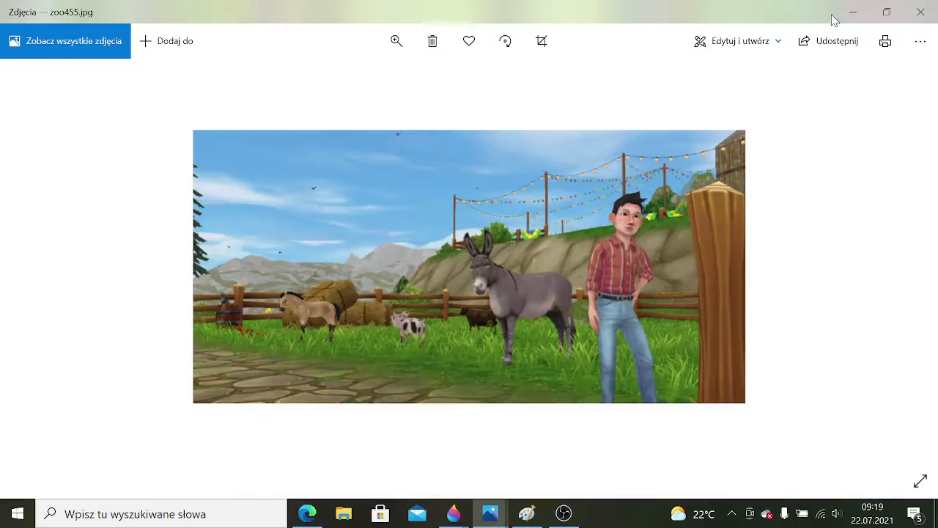
pyautogui.click(843, 9)
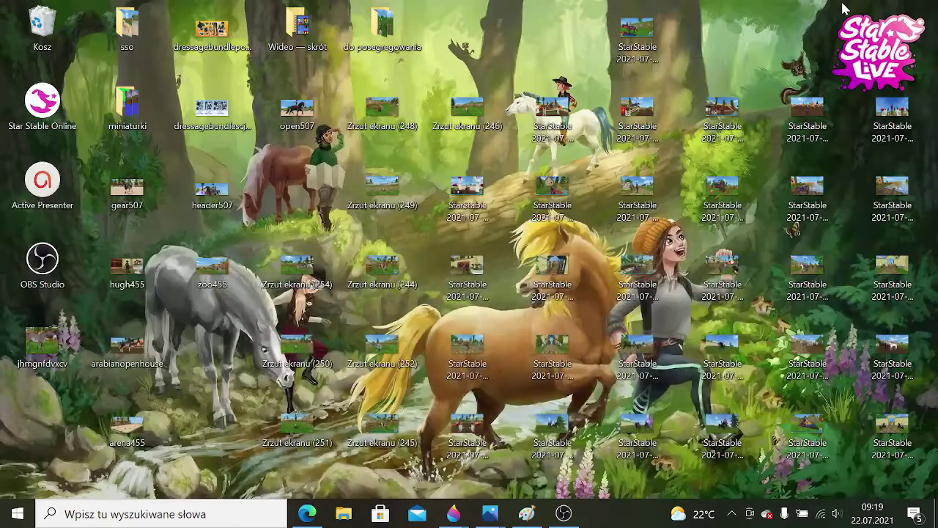
# - Open the gear507 image from the desktop, copy it and return to the Paint 3D project containing the zoo455 image
pyautogui.doubleClick(126, 198)
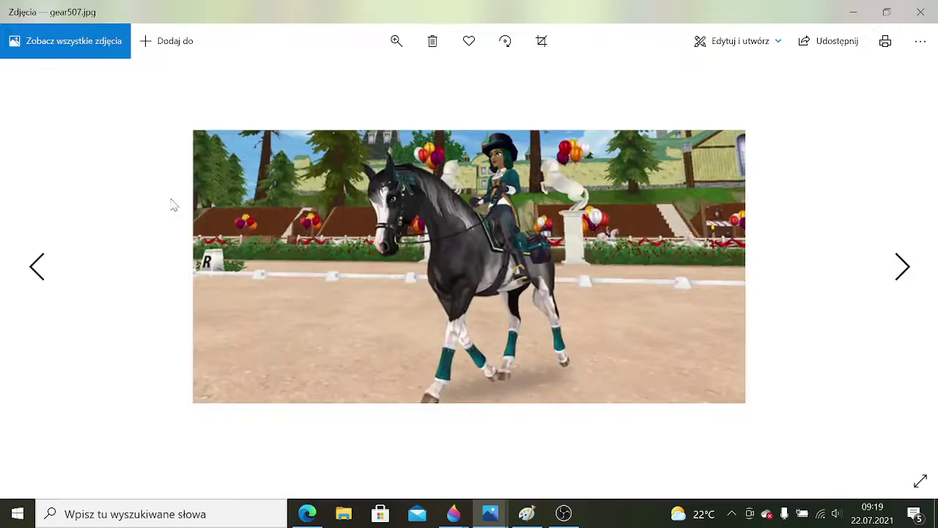
pyautogui.rightClick(523, 213)
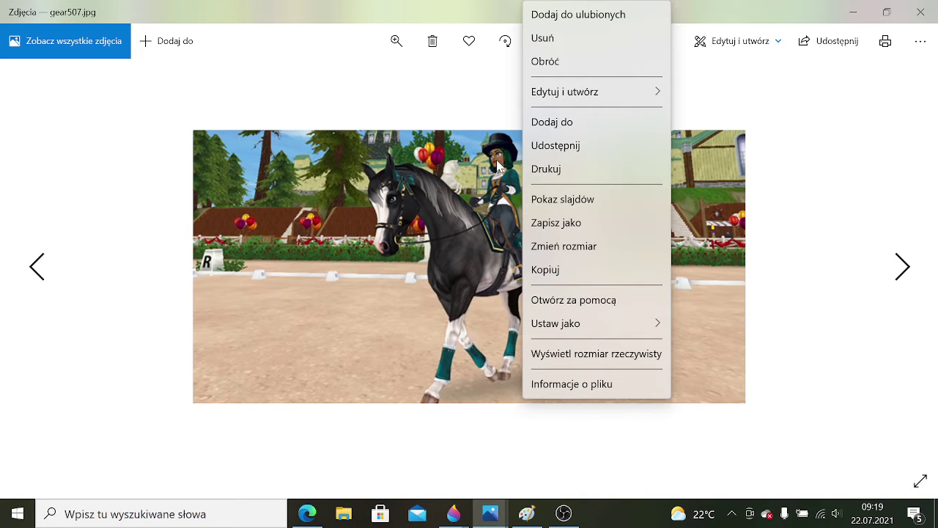
pyautogui.click(570, 271)
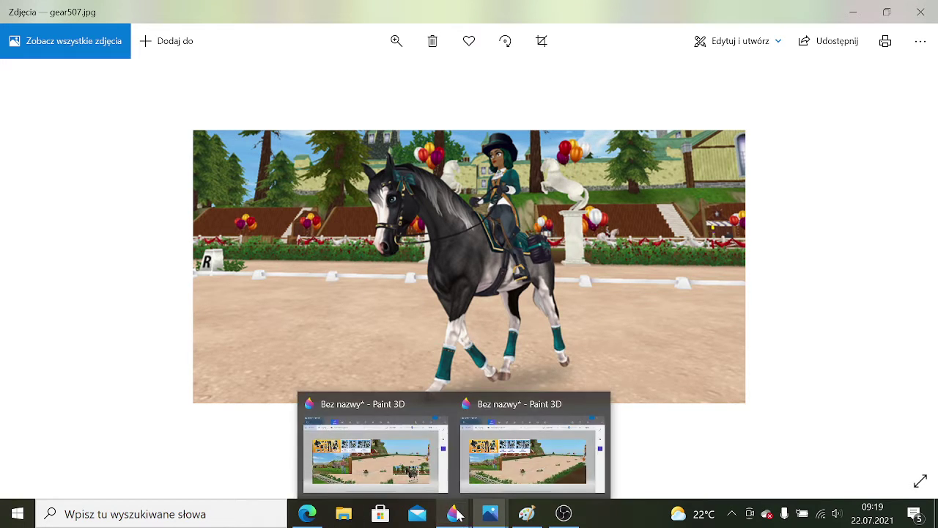
pyautogui.click(493, 488)
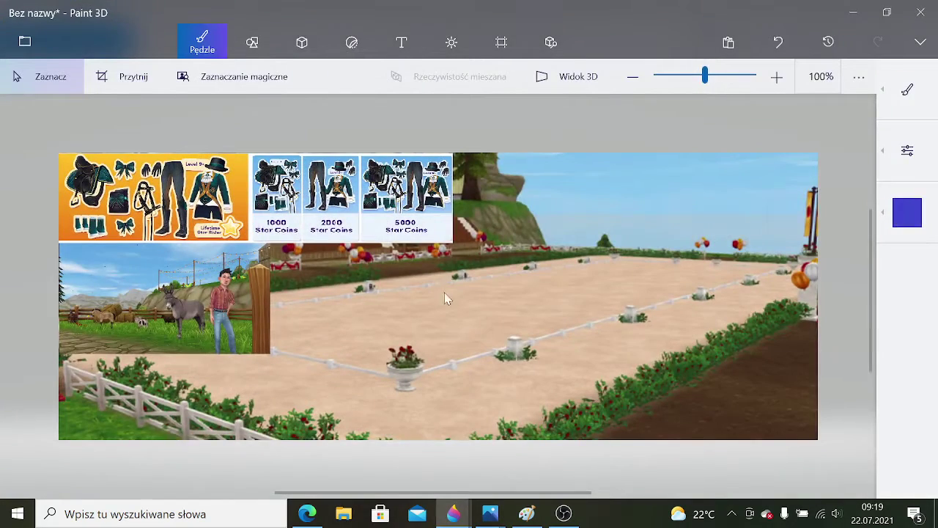
# - Paste the gear507 image, align it with the canvas's lower-right corner and shrink it to match the reference collage
pyautogui.rightClick(444, 315)
pyautogui.click(476, 212)
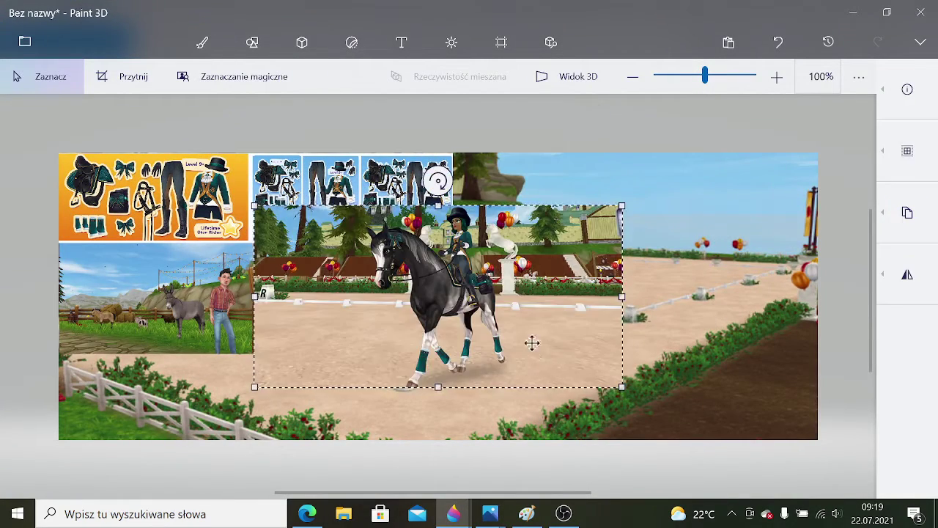
pyautogui.moveTo(465, 305); pyautogui.dragTo(662, 359)
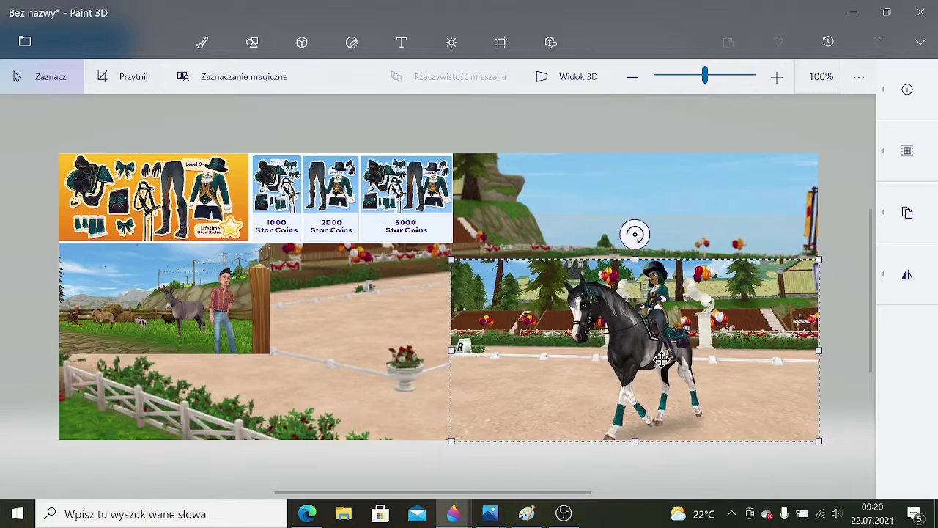
pyautogui.moveTo(452, 259)
pyautogui.mouseDown()
pyautogui.moveTo(528, 308)
pyautogui.moveTo(570, 309)
pyautogui.moveTo(565, 314)
pyautogui.mouseUp()
pyautogui.moveTo(452, 506)
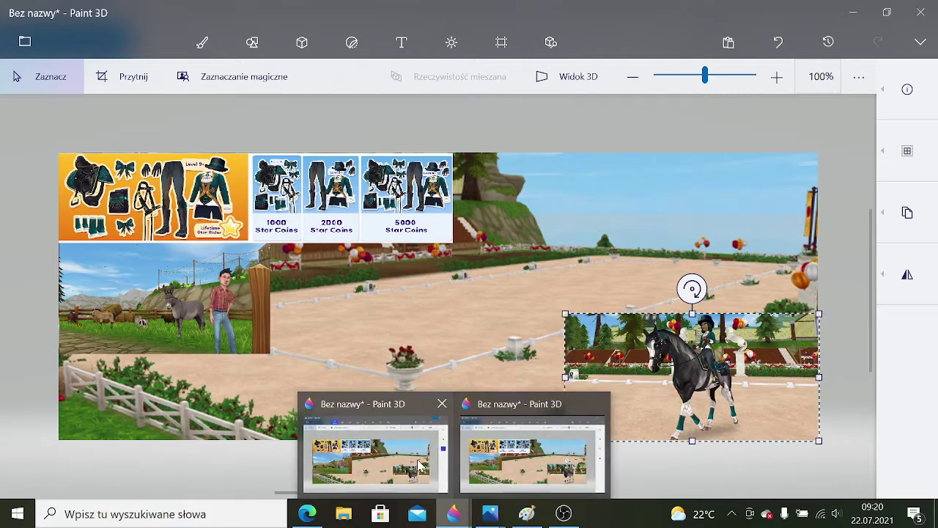
pyautogui.moveTo(419, 466)
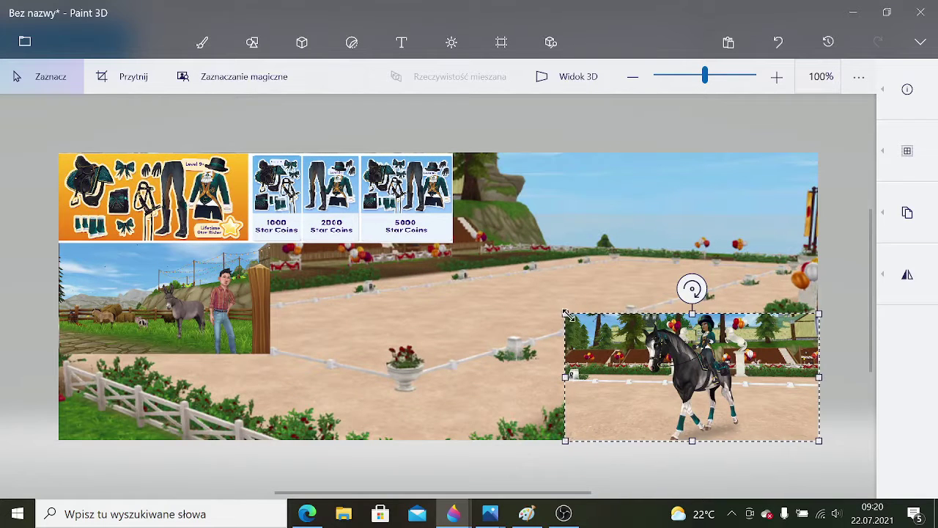
pyautogui.moveTo(568, 315); pyautogui.dragTo(581, 329)
pyautogui.click(643, 459)
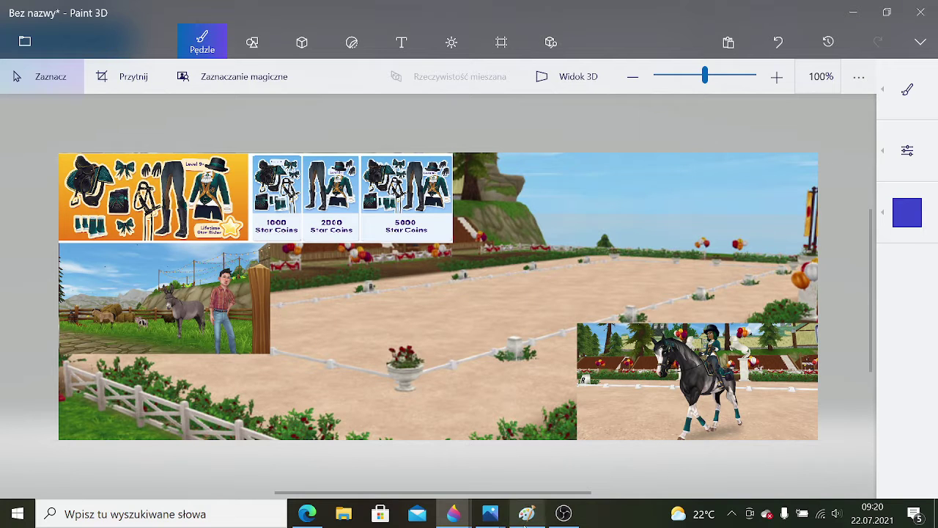
# - Bring up the hugh455 photo from the open images
pyautogui.moveTo(488, 516)
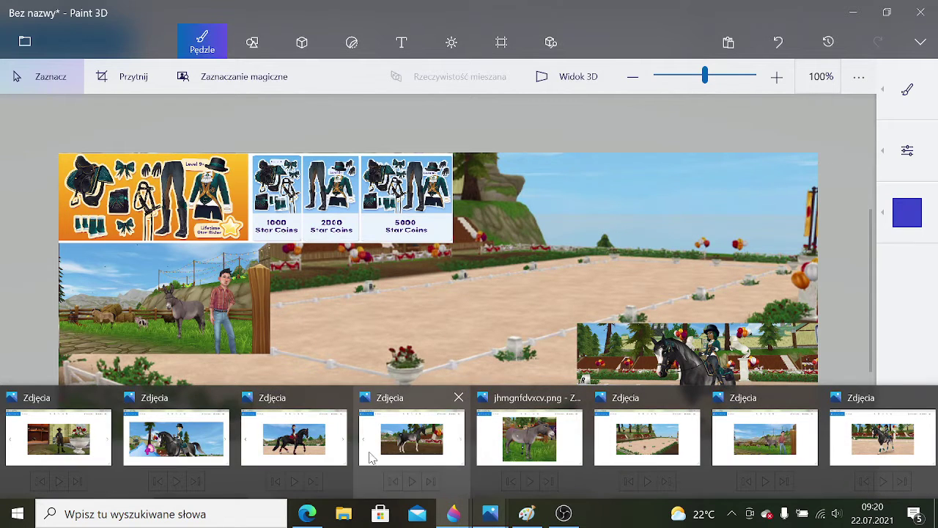
pyautogui.moveTo(96, 448)
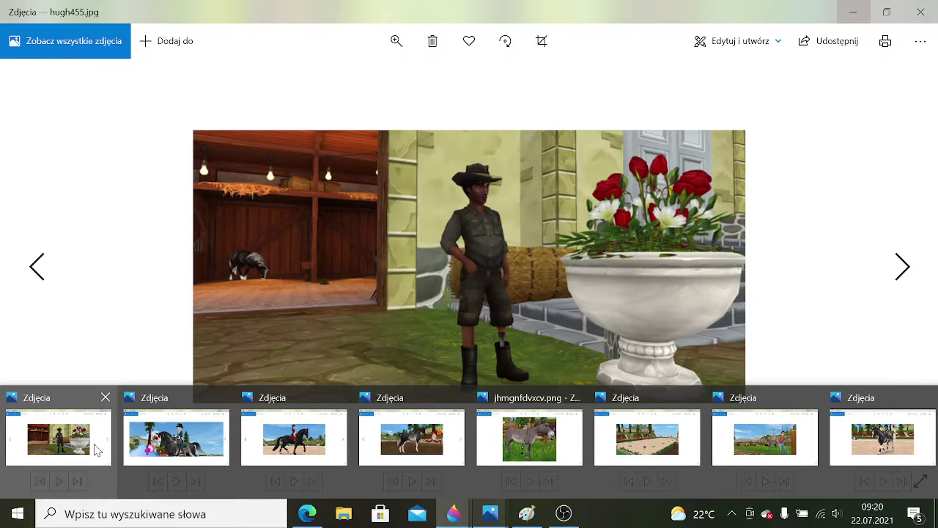